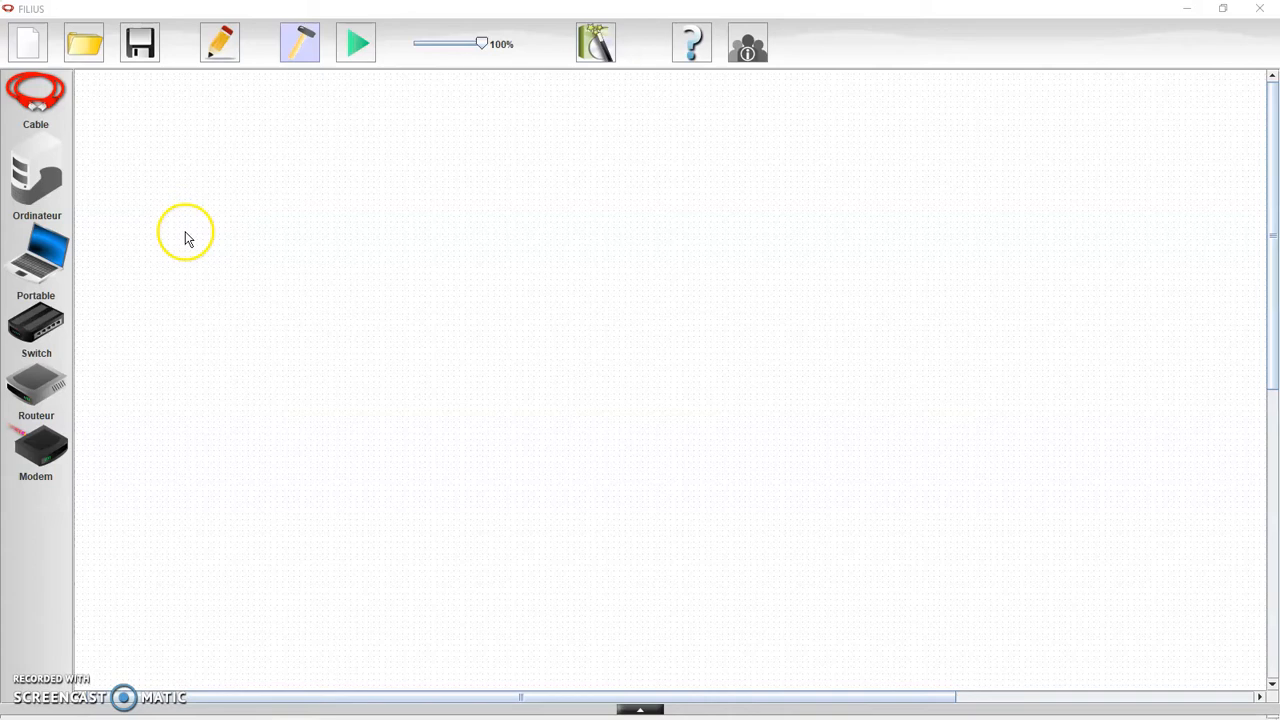
Place two laptops (Portable) on the empty network workspace, one above the other.
drag(35, 262, 150, 148)
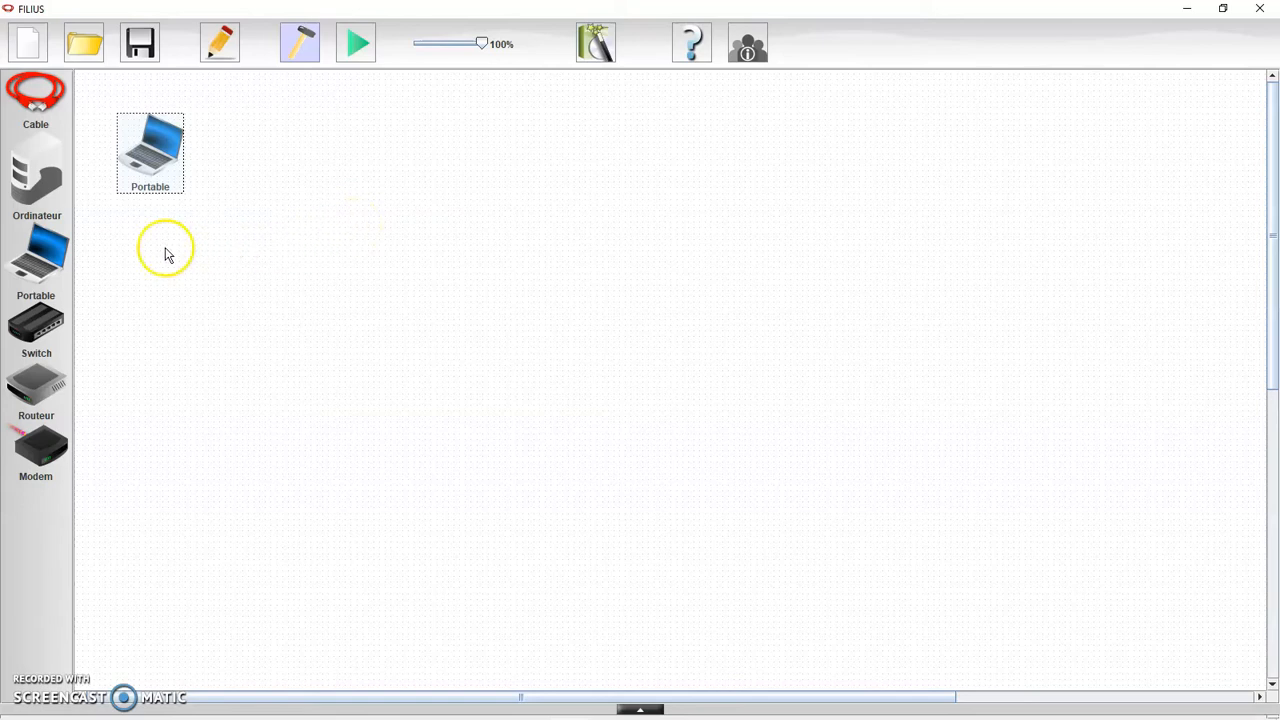
drag(37, 250, 145, 267)
click(251, 262)
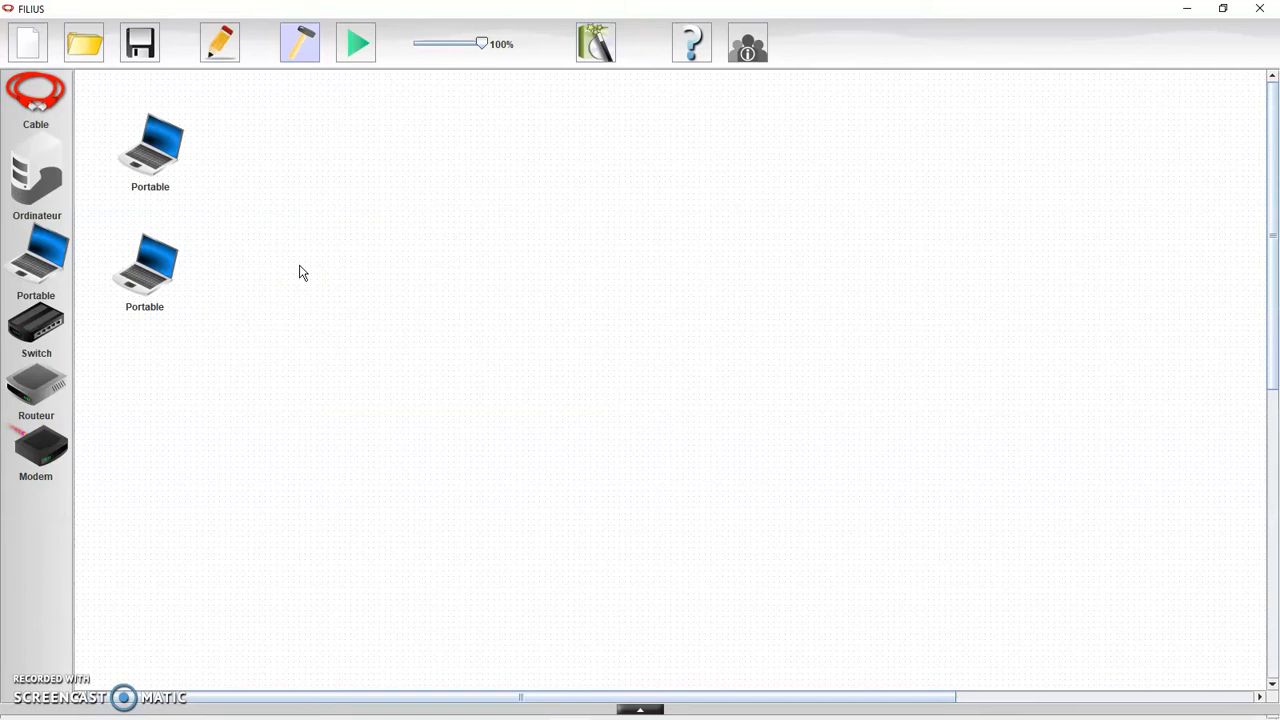
Compare the MAC addresses, IP addresses and subnet masks of the two laptops.
click(155, 163)
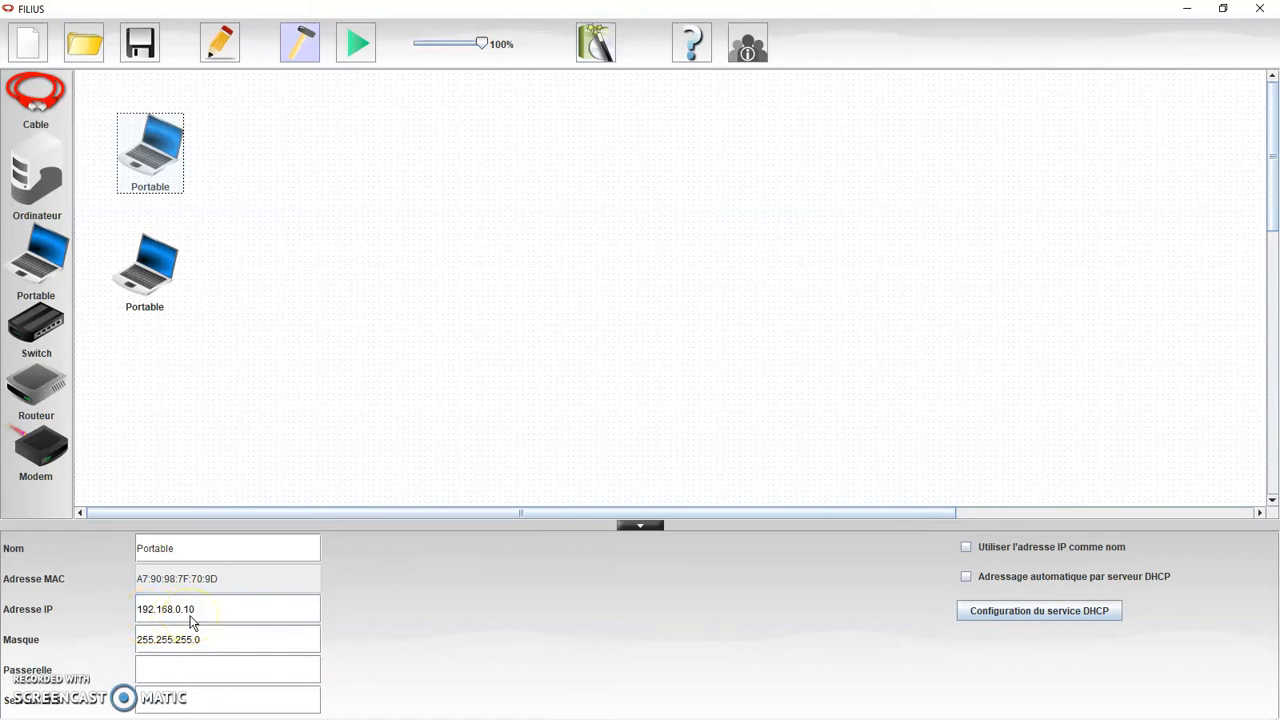
click(317, 280)
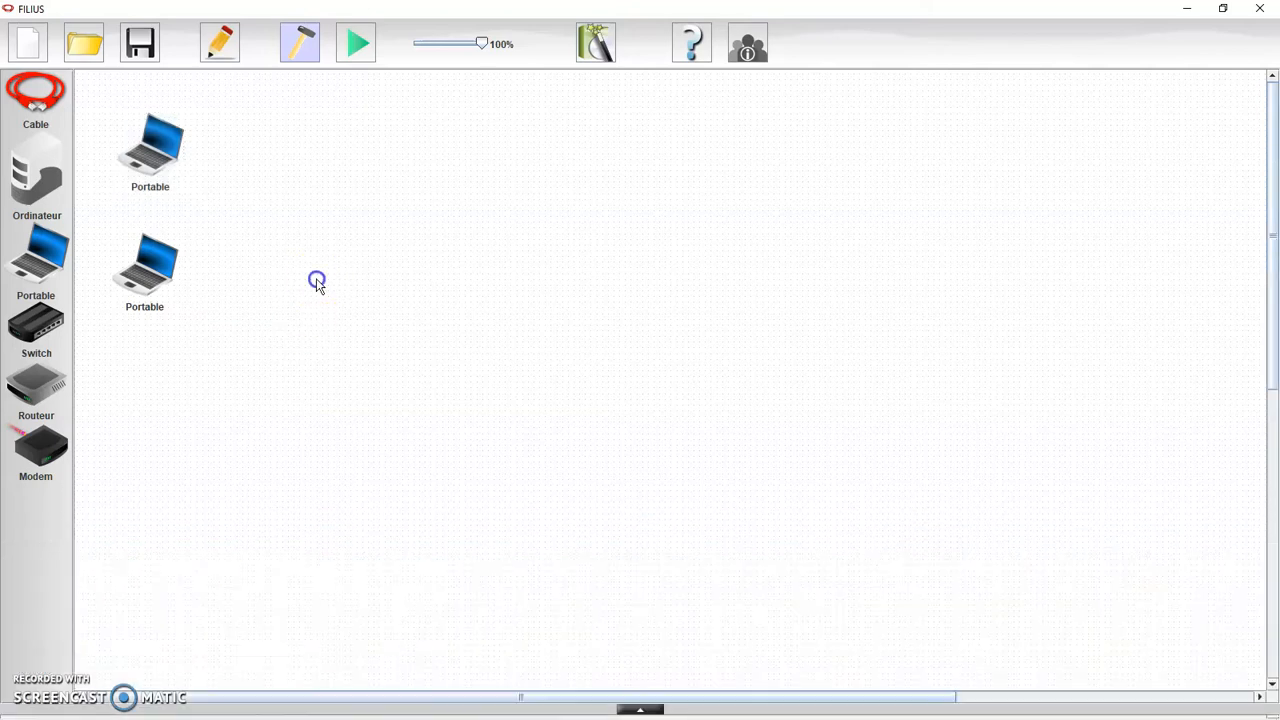
click(157, 279)
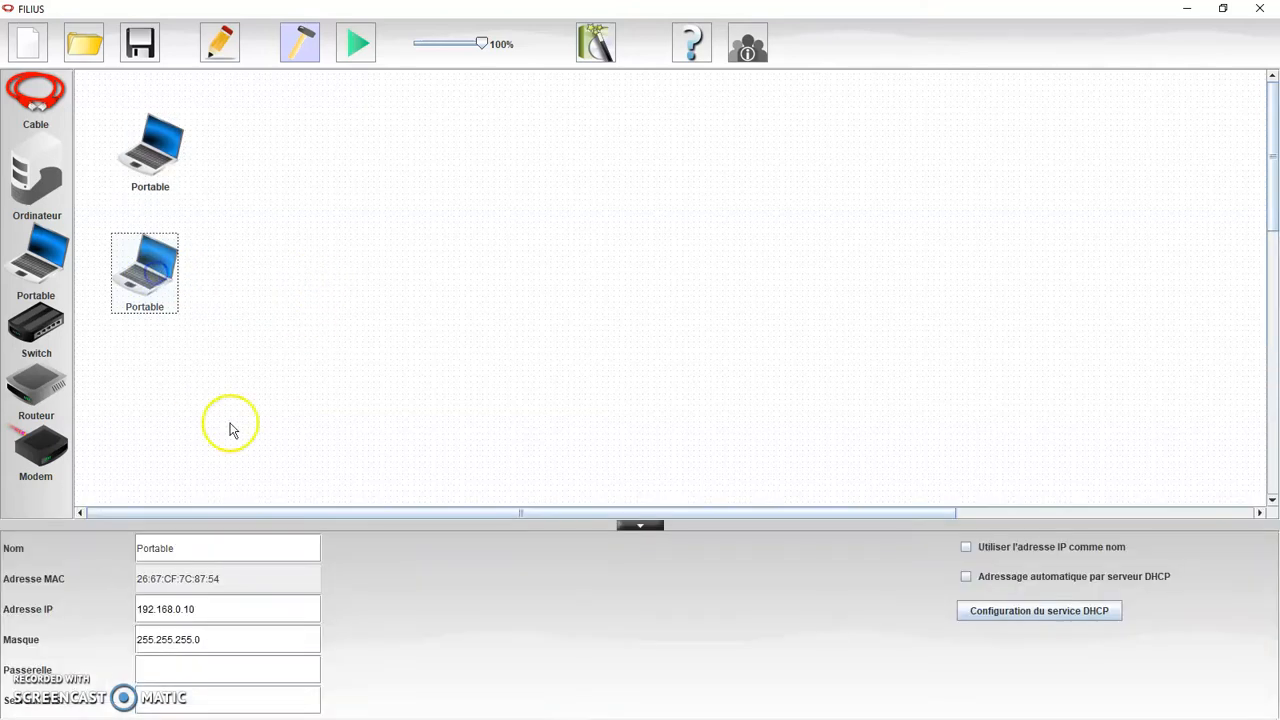
click(148, 146)
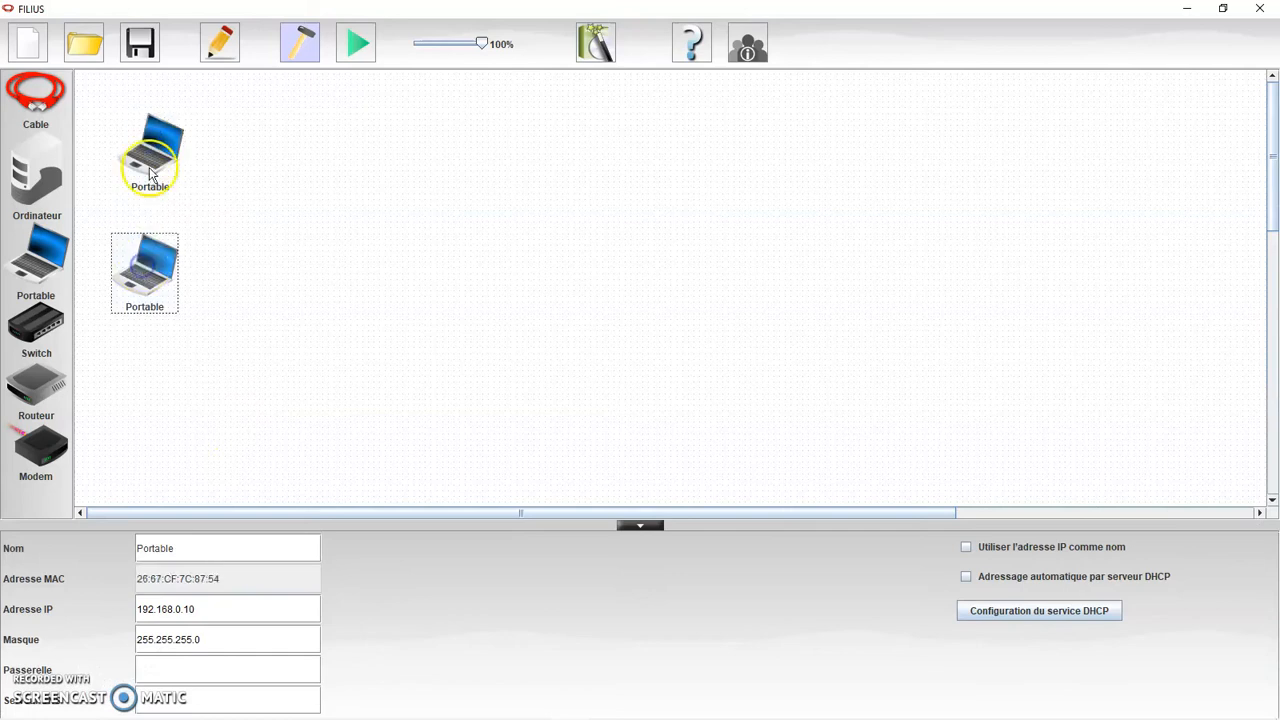
click(148, 146)
click(150, 263)
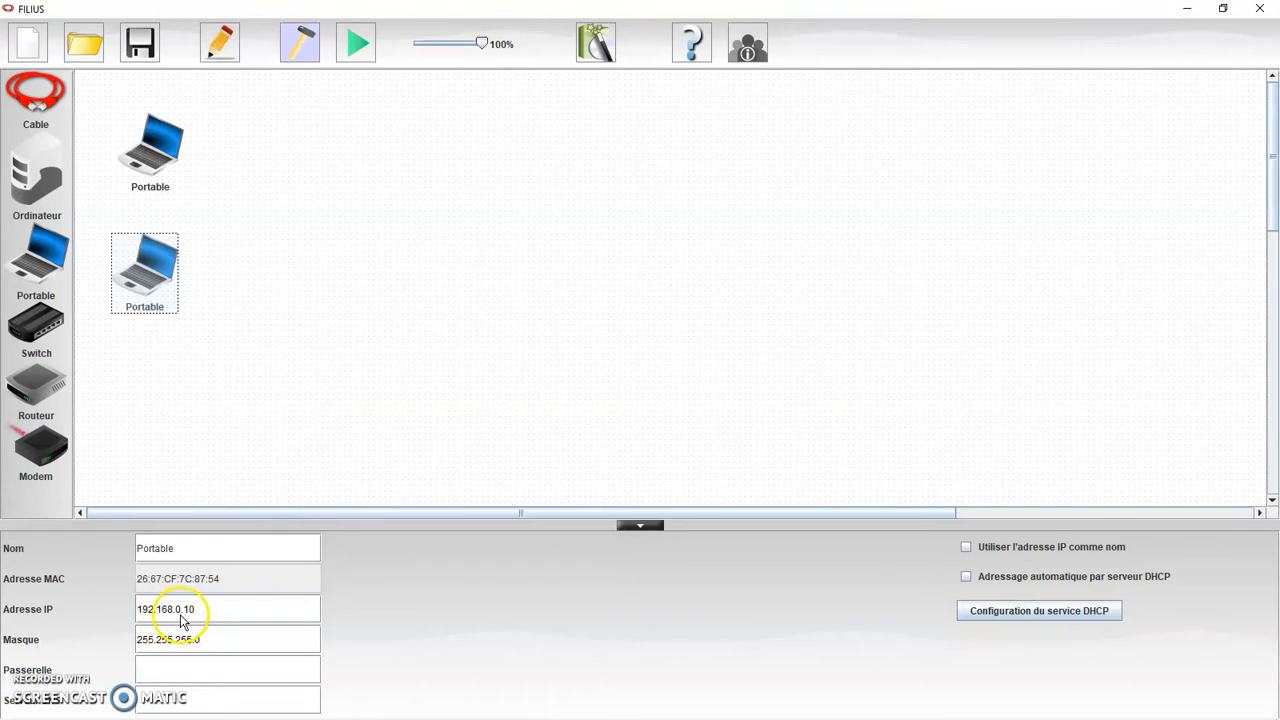
click(163, 165)
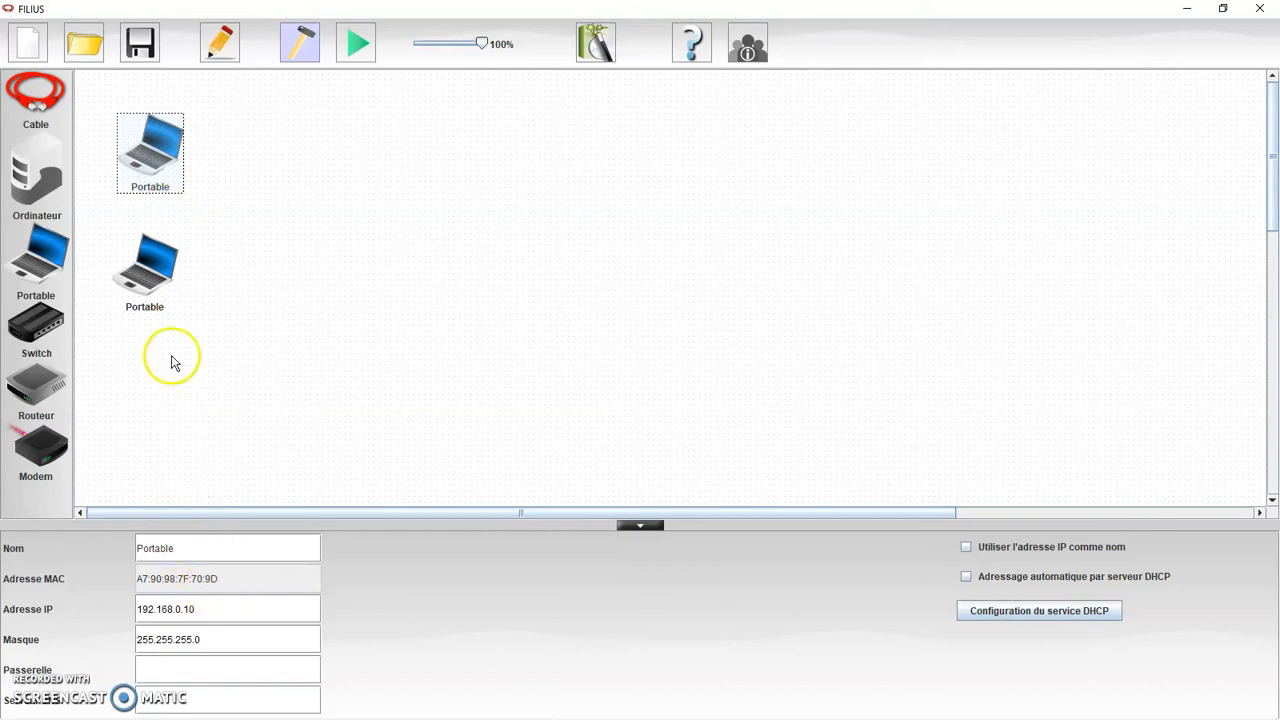
click(145, 268)
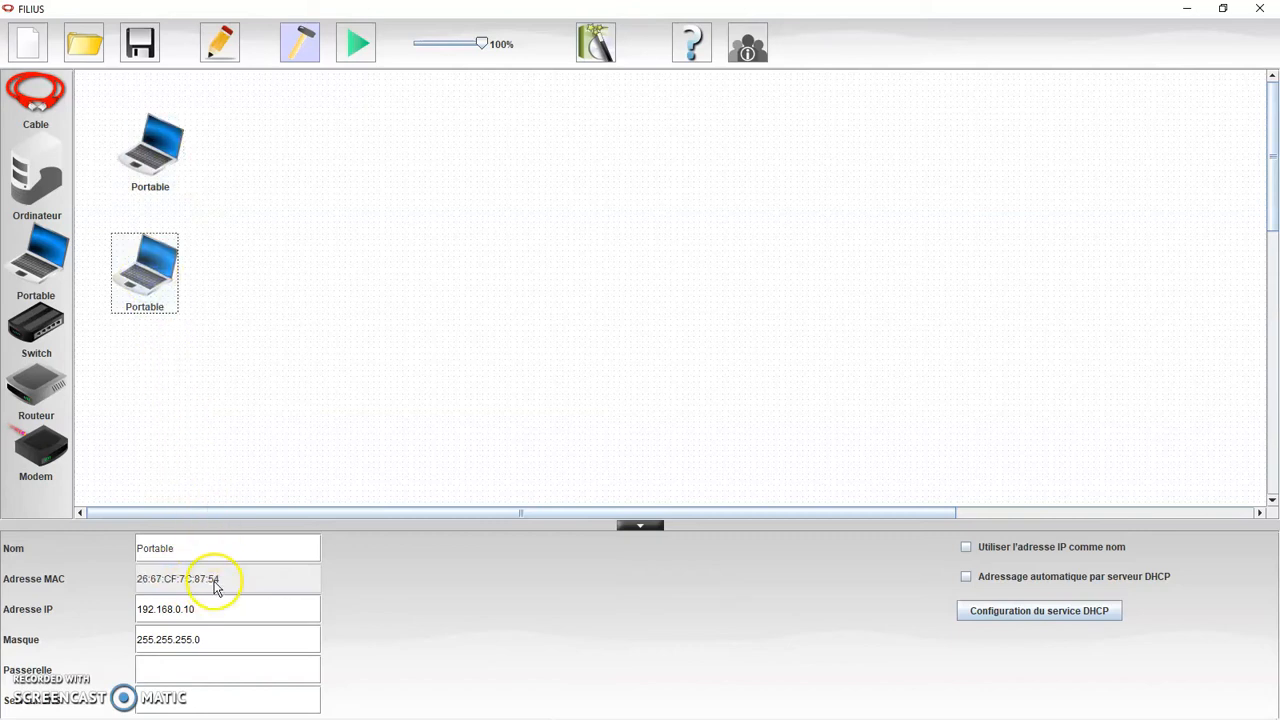
click(166, 166)
click(158, 272)
Rename the upper laptop Portable01 and the lower laptop Portable02.
click(150, 150)
click(194, 552)
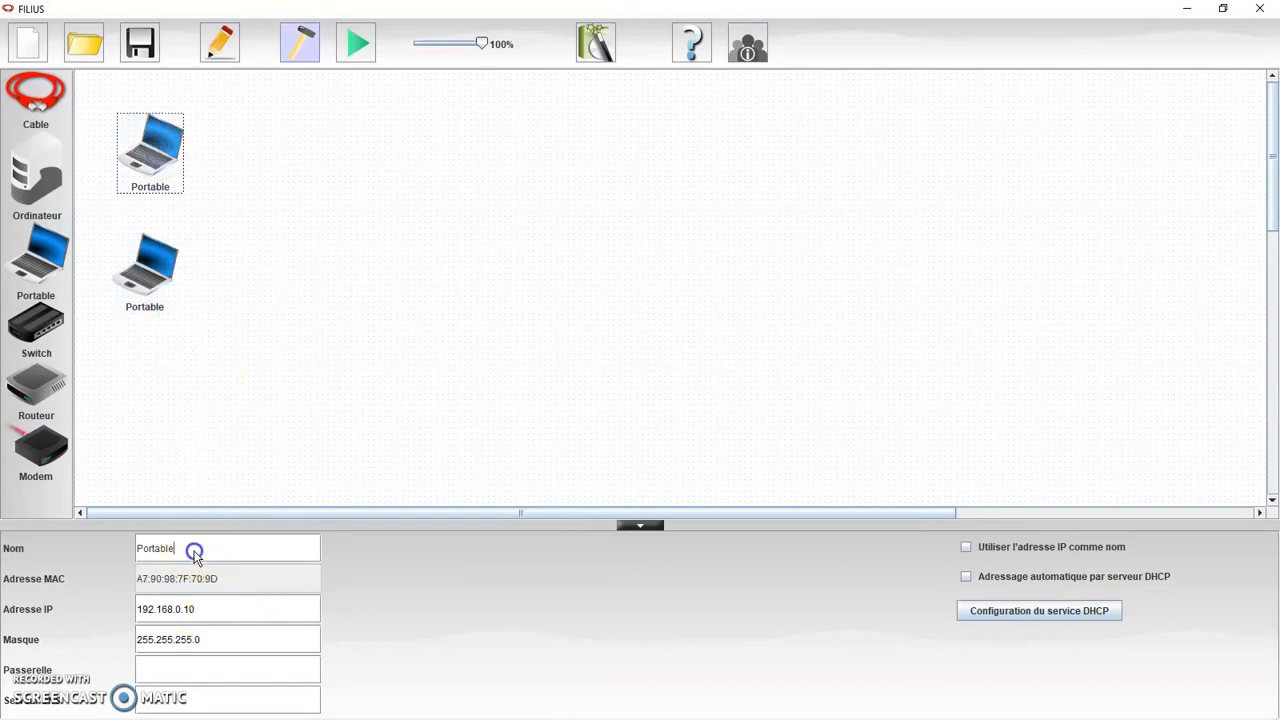
click(165, 284)
click(191, 551)
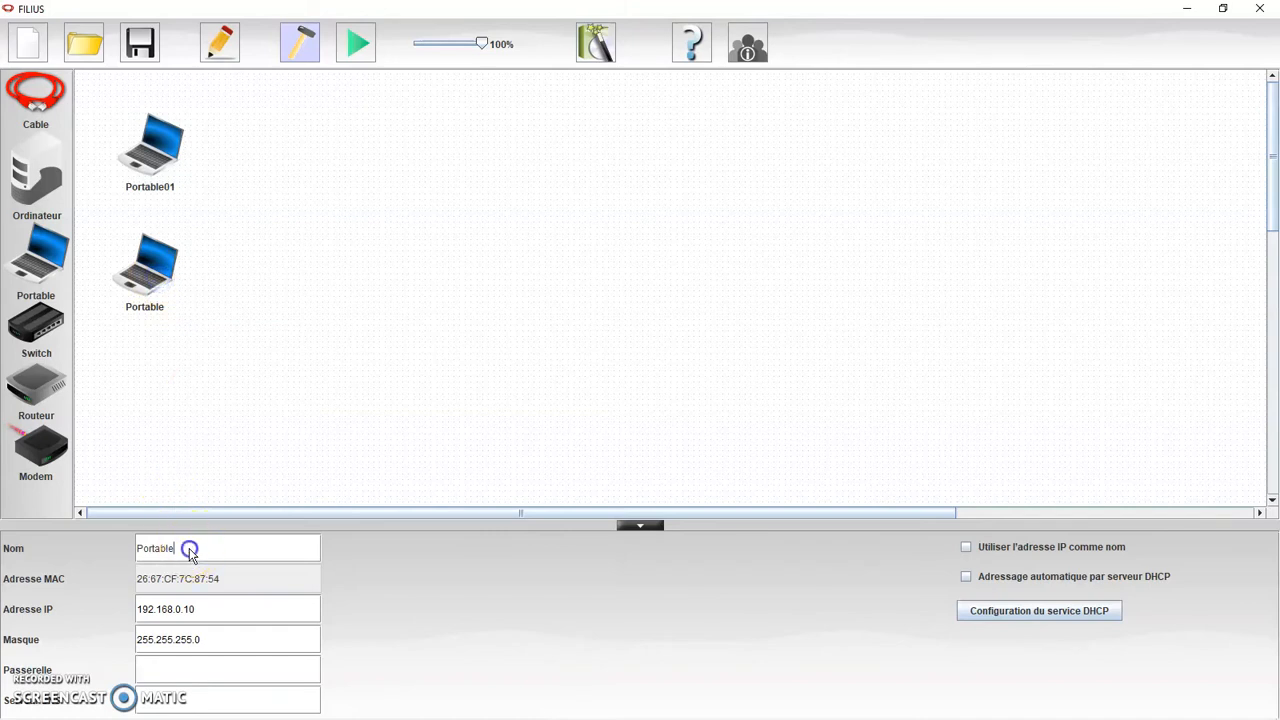
text(01)
Make both laptops, Portable01 and Portable02, use their IP address as their name.
click(148, 152)
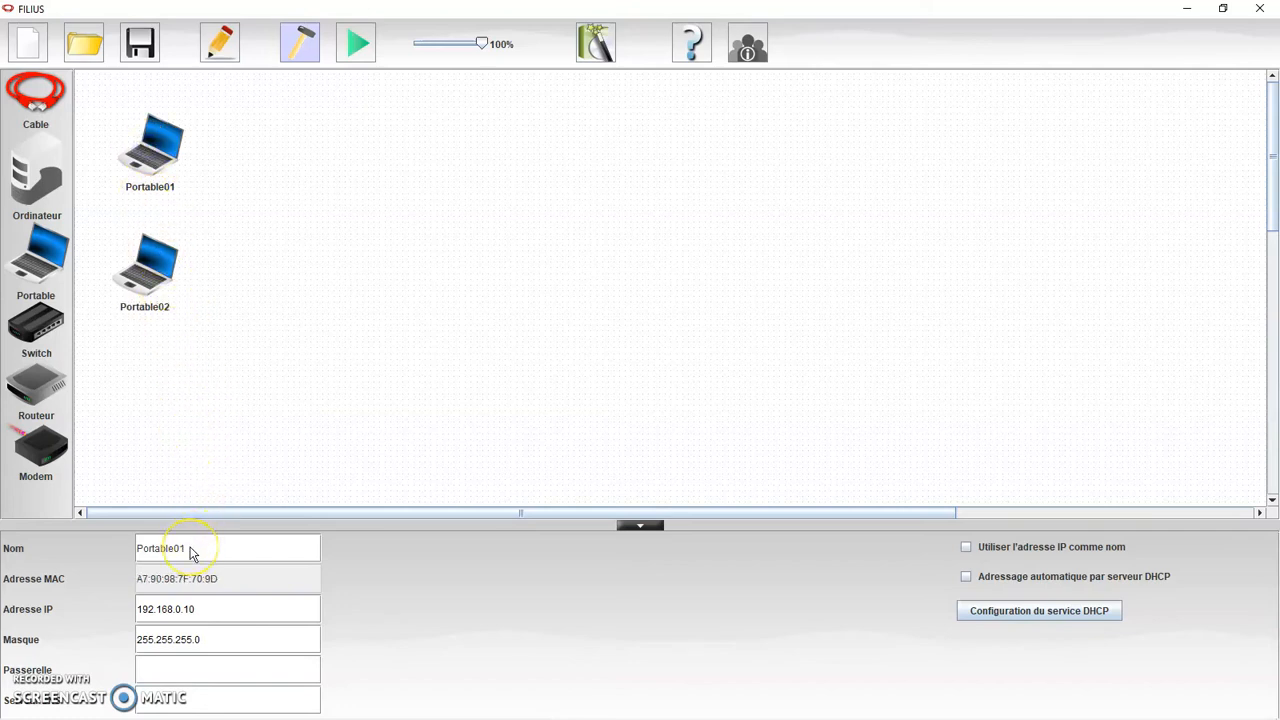
click(967, 549)
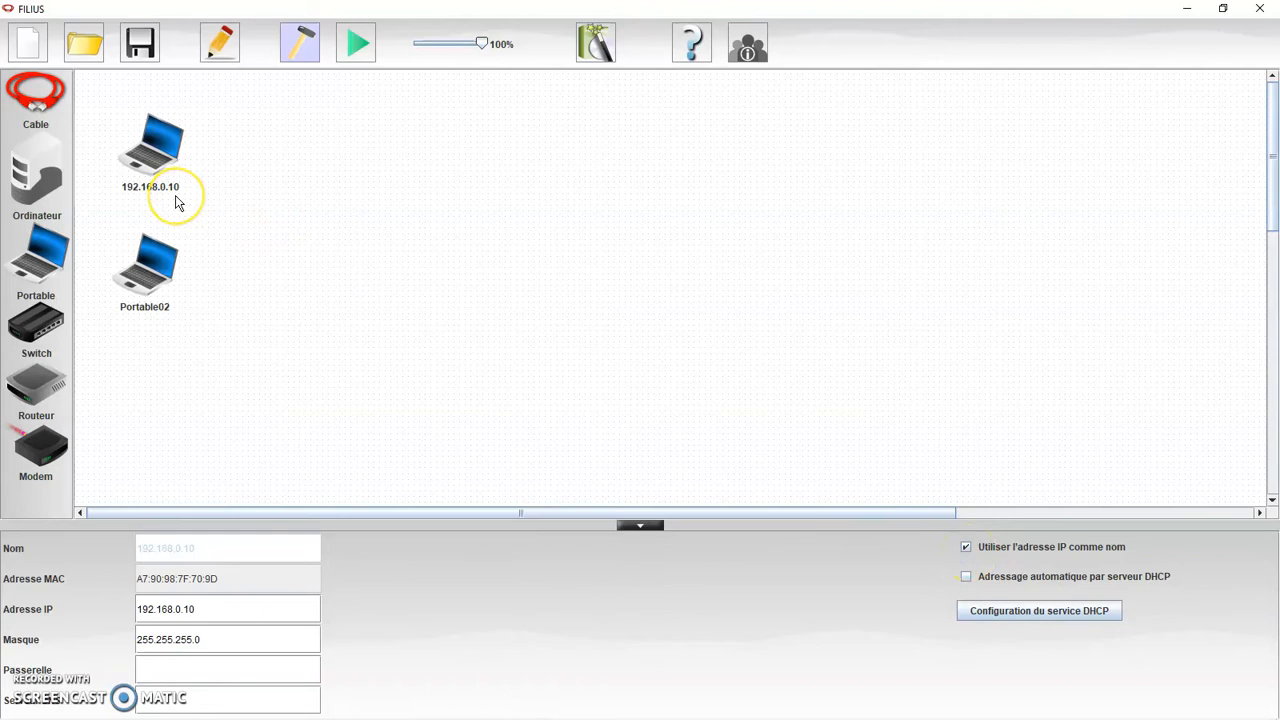
click(155, 289)
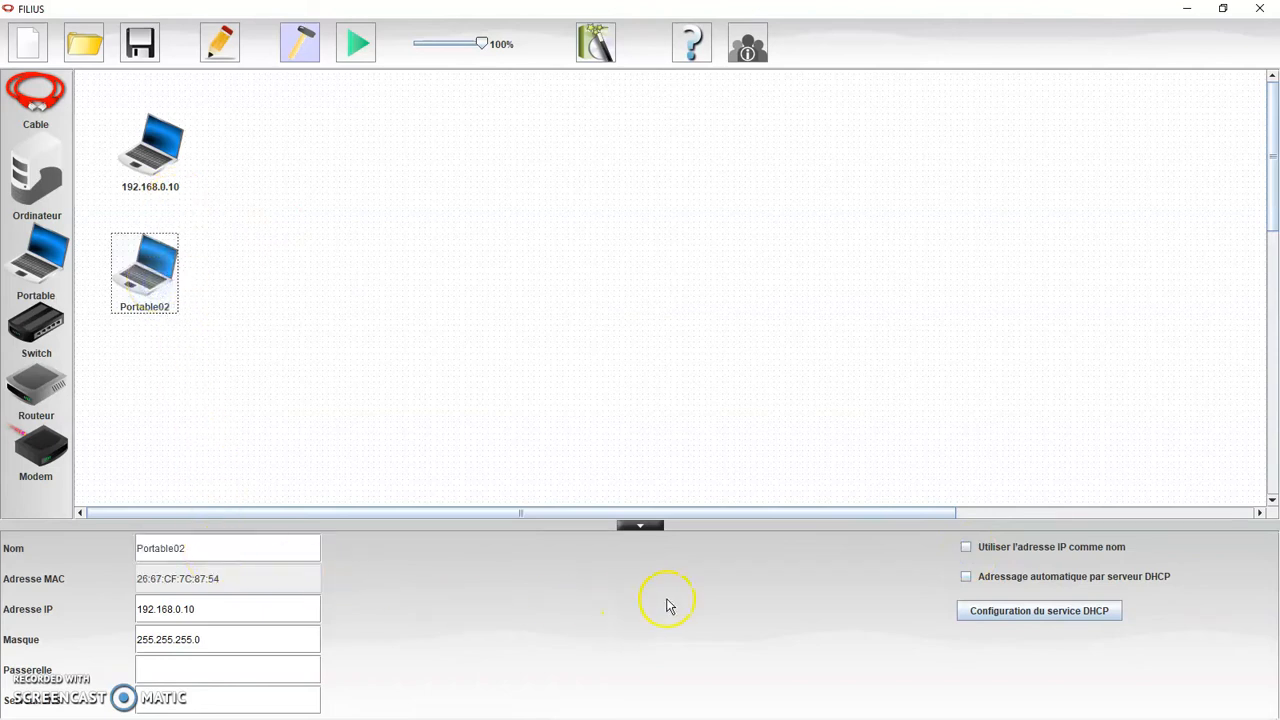
click(966, 548)
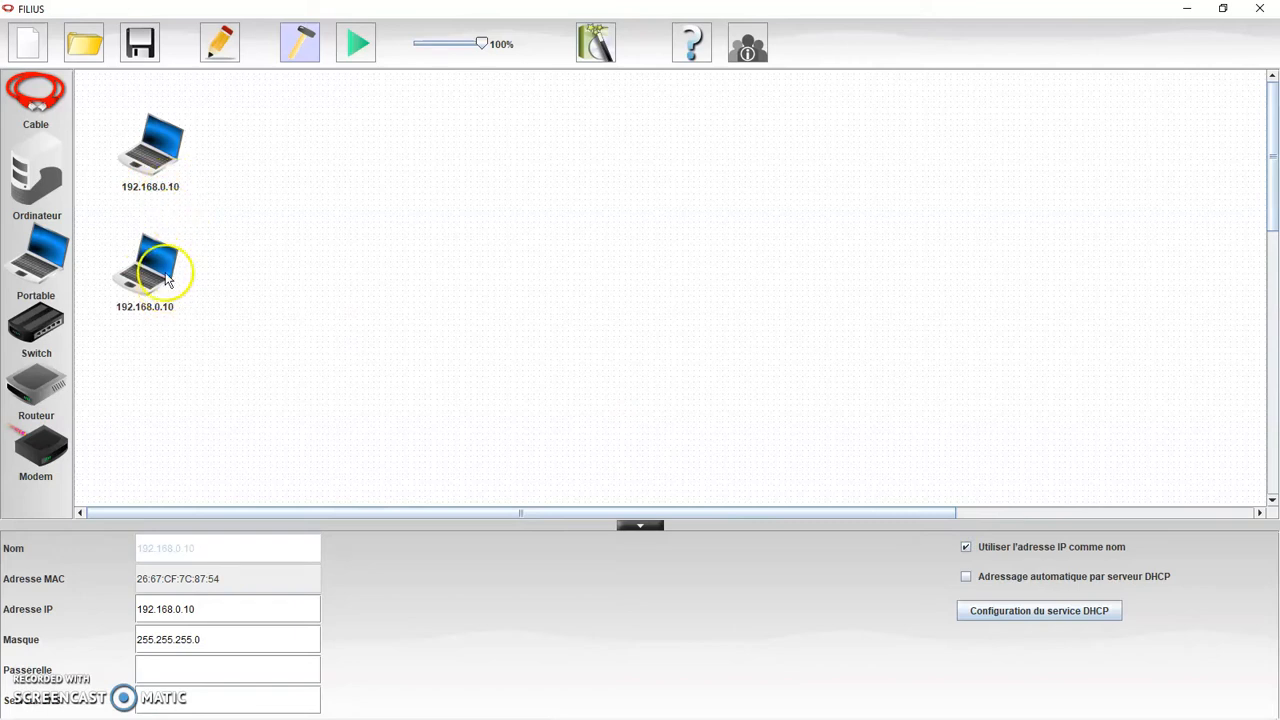
Set the upper laptop's IP address to 192.168.0.1.
click(150, 170)
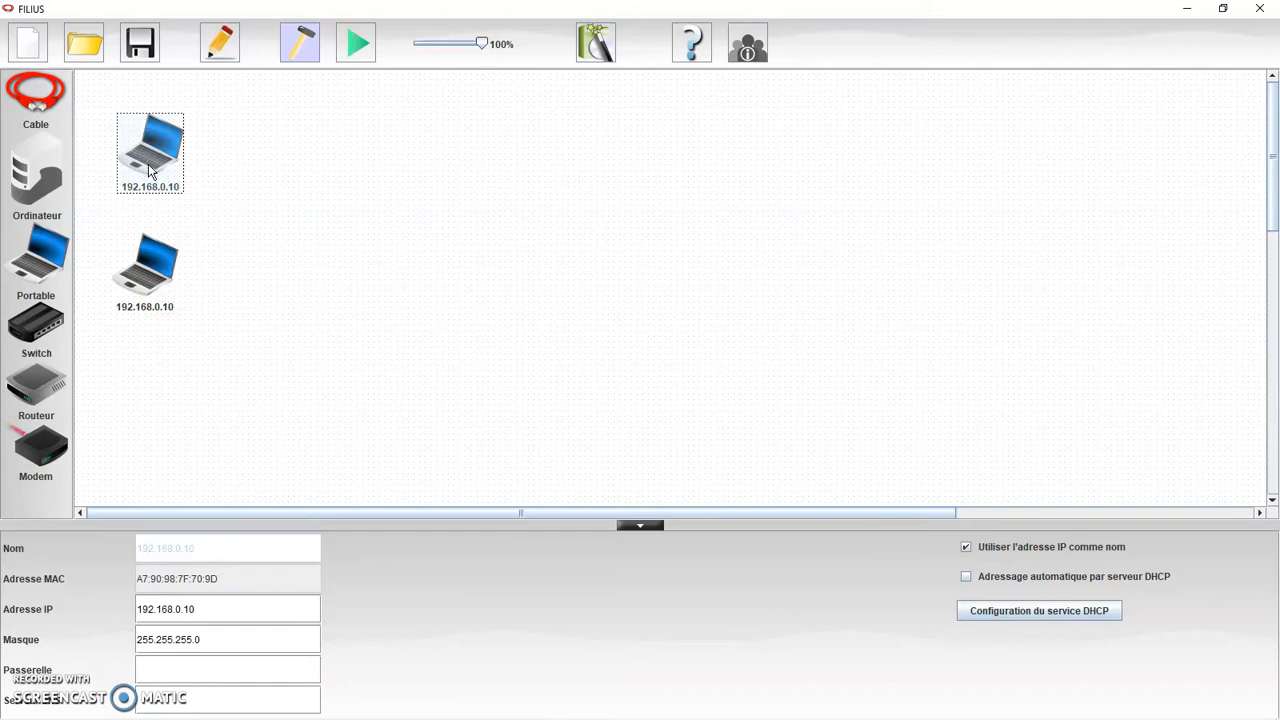
click(217, 610)
key(BackSpace)
key(BackSpace)
text(1)
click(157, 320)
Set the lower laptop's IP address to 192.168.0.2 and close its configuration.
click(148, 278)
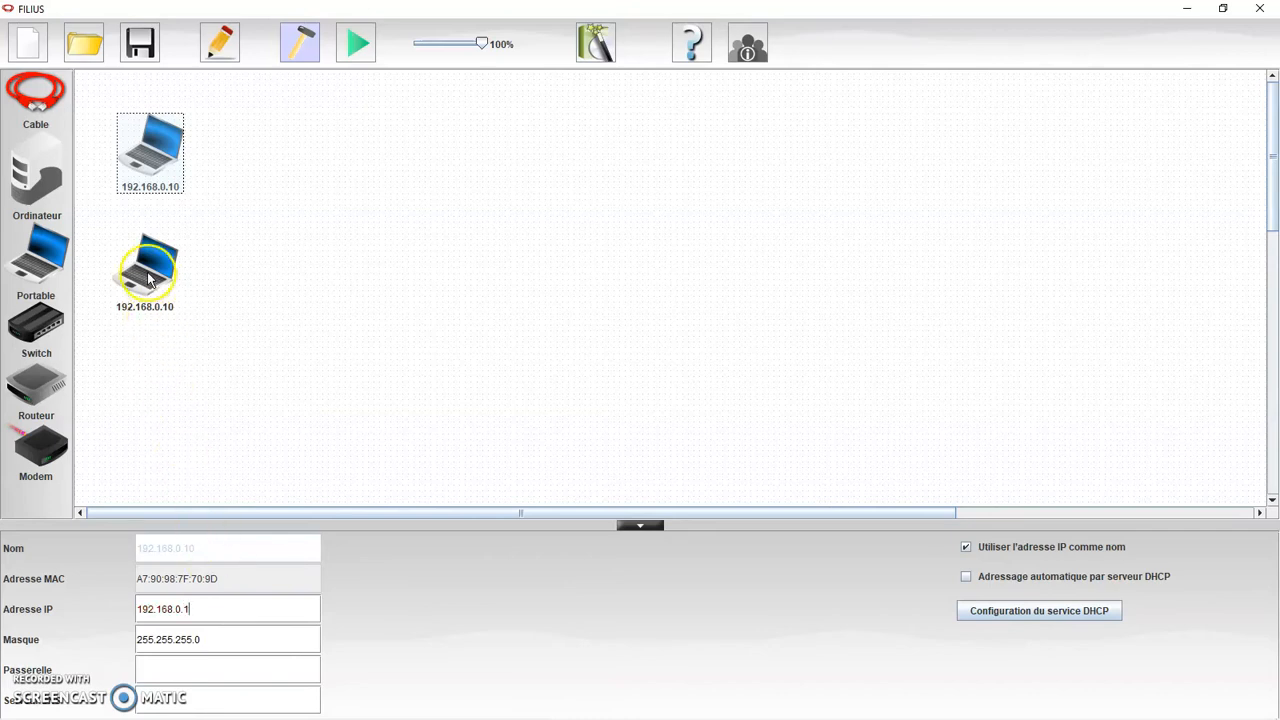
click(215, 610)
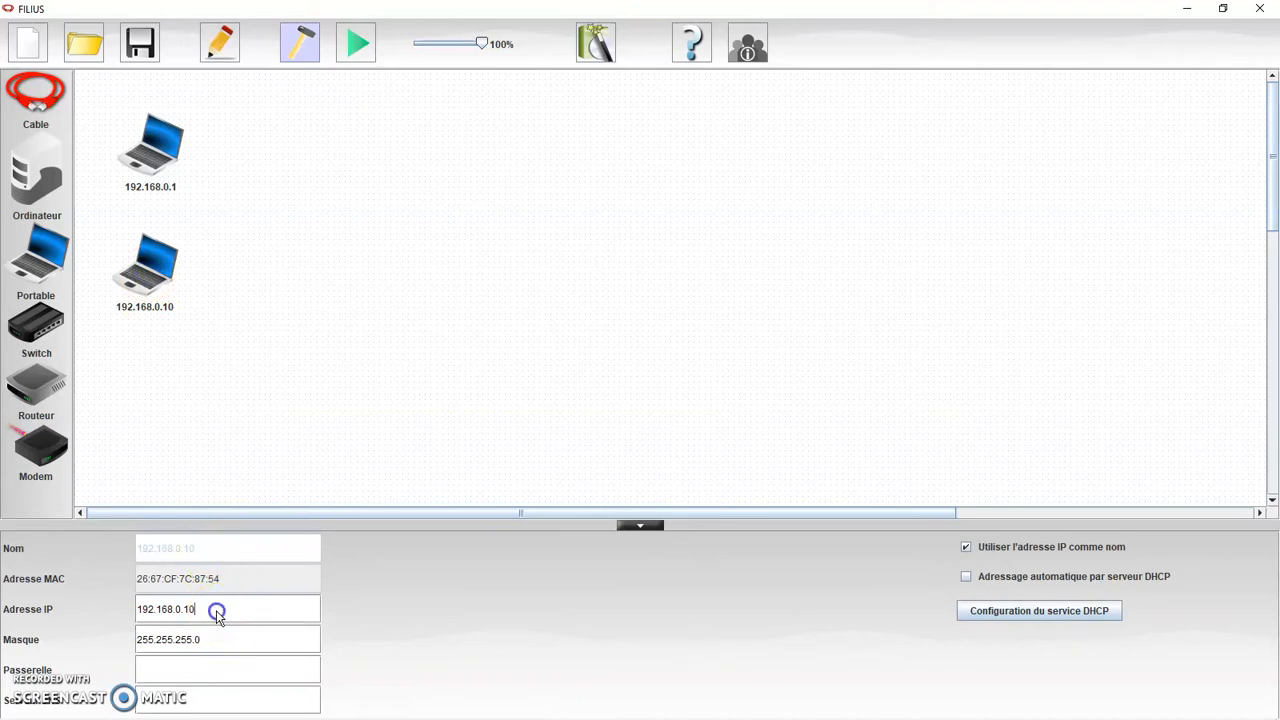
key(BackSpace)
key(BackSpace)
text(2)
click(433, 334)
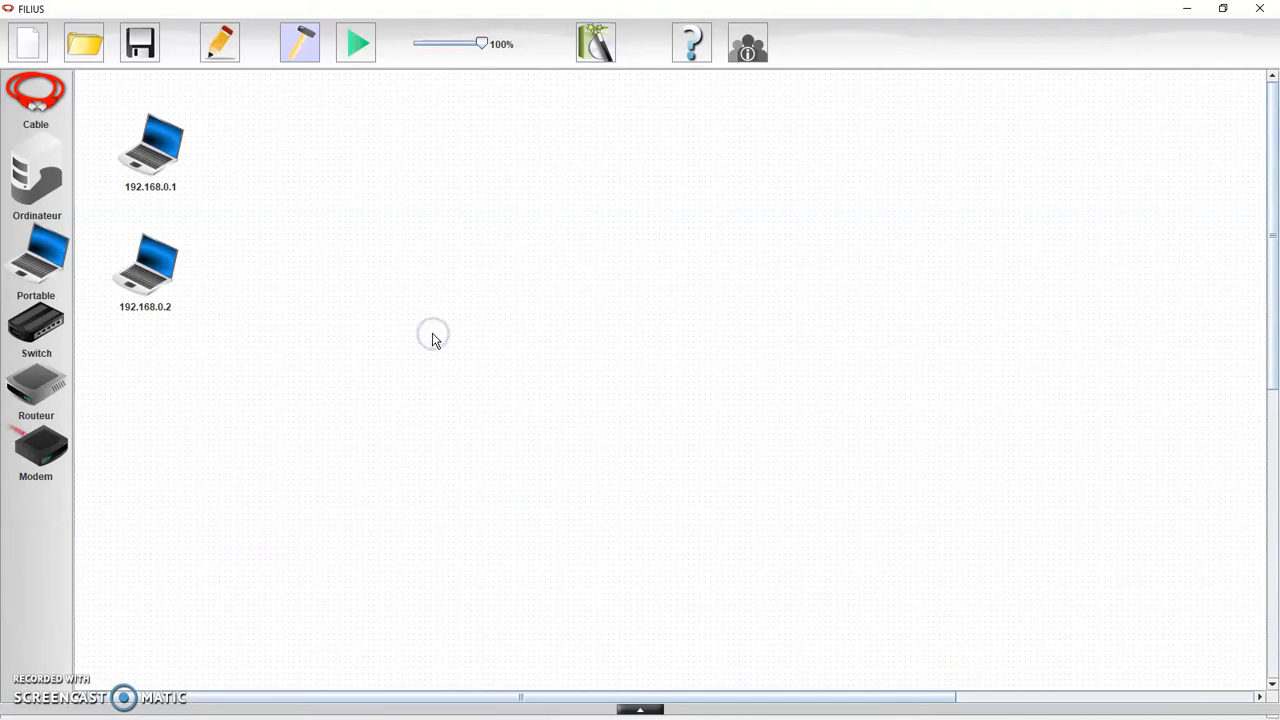
click(468, 293)
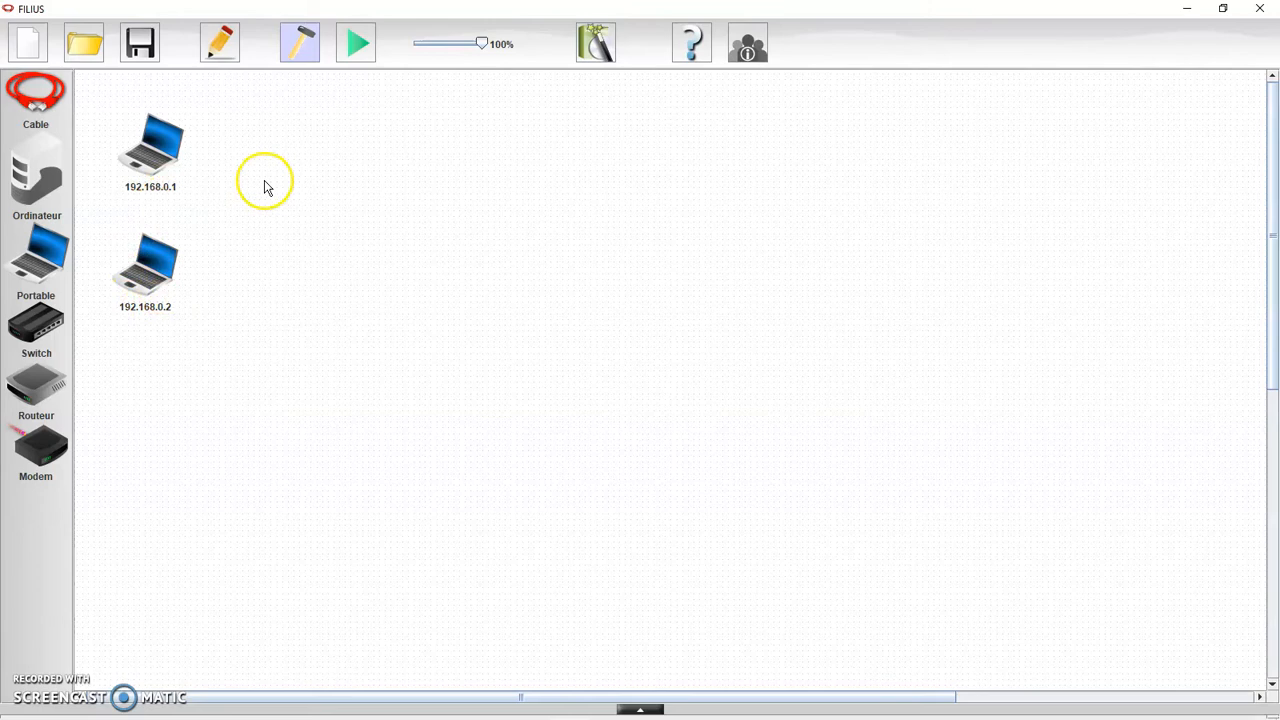
Review the address and naming settings of both laptops, then close the configuration.
double_click(168, 166)
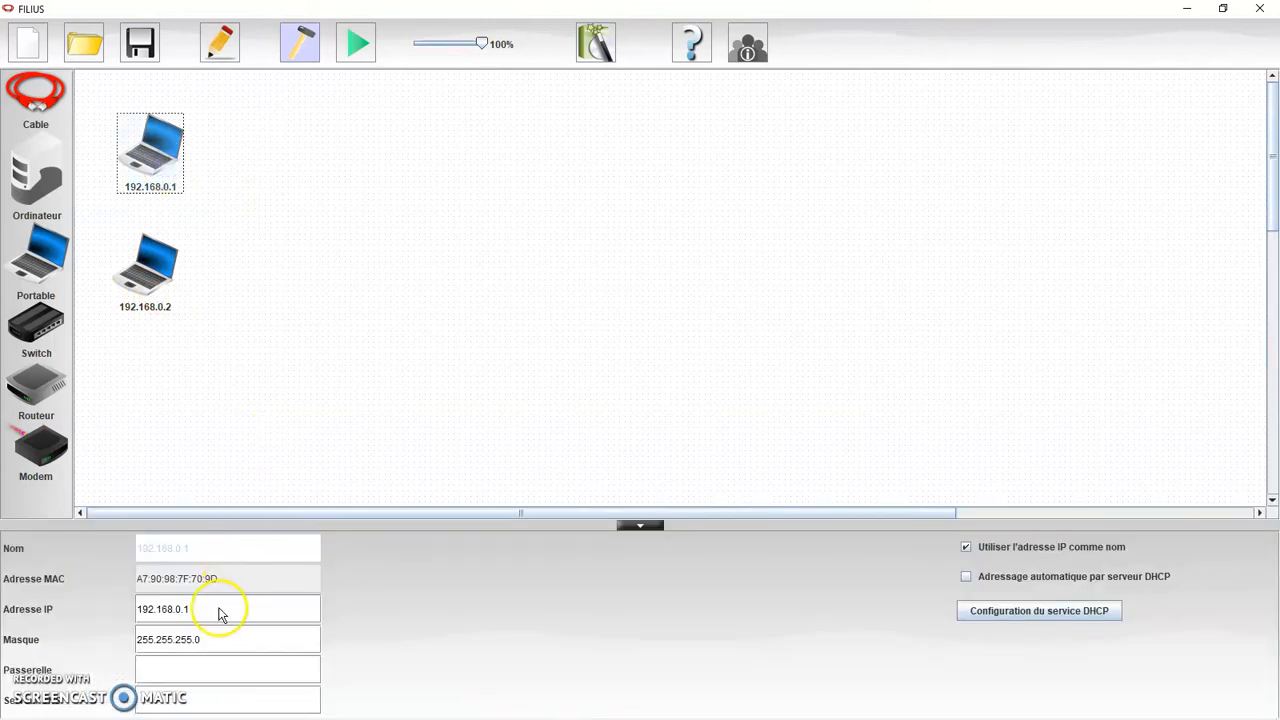
click(160, 287)
click(140, 152)
click(150, 268)
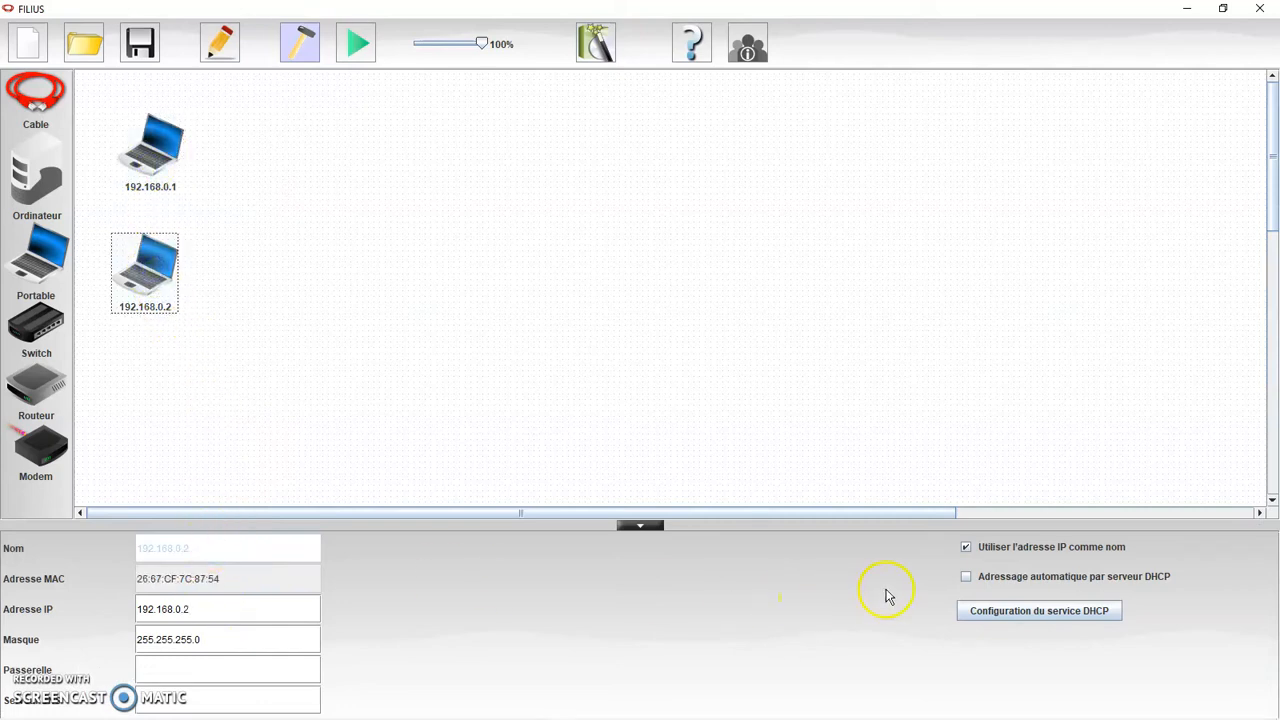
click(416, 275)
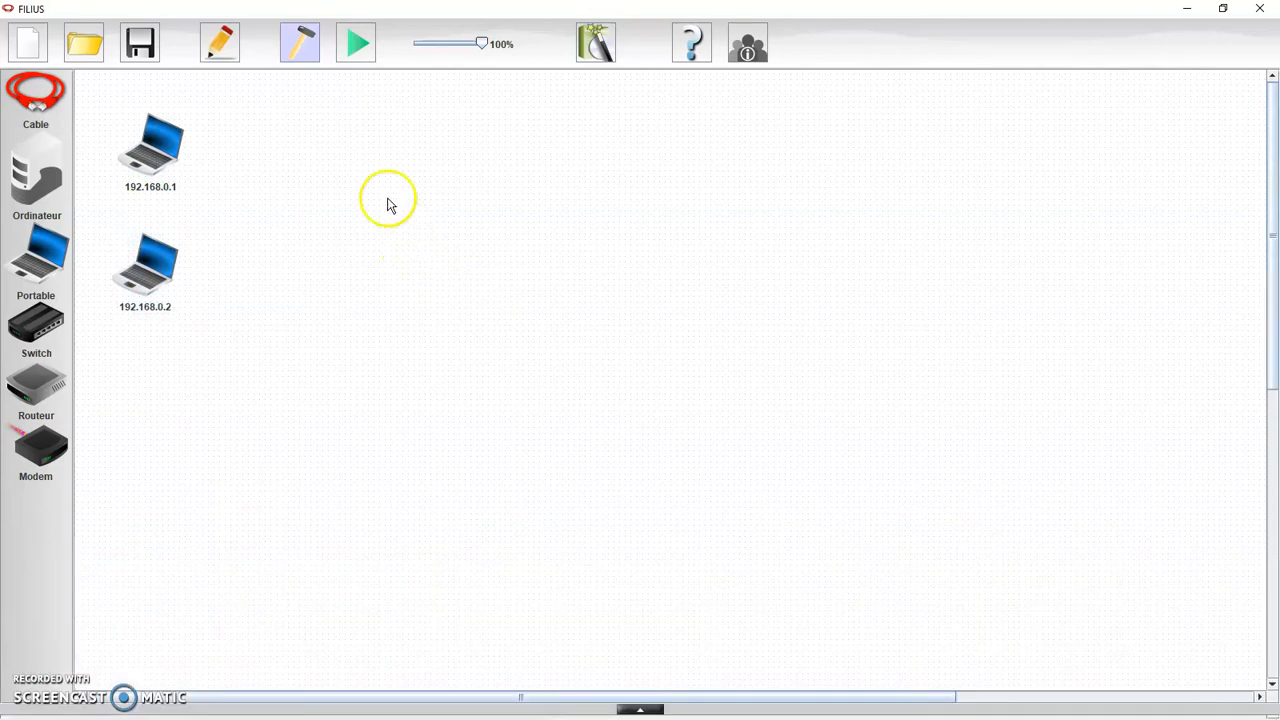
Switch to simulation mode and view the desktop and network details of laptop 192.168.0.1, closing its desktop when done.
click(358, 46)
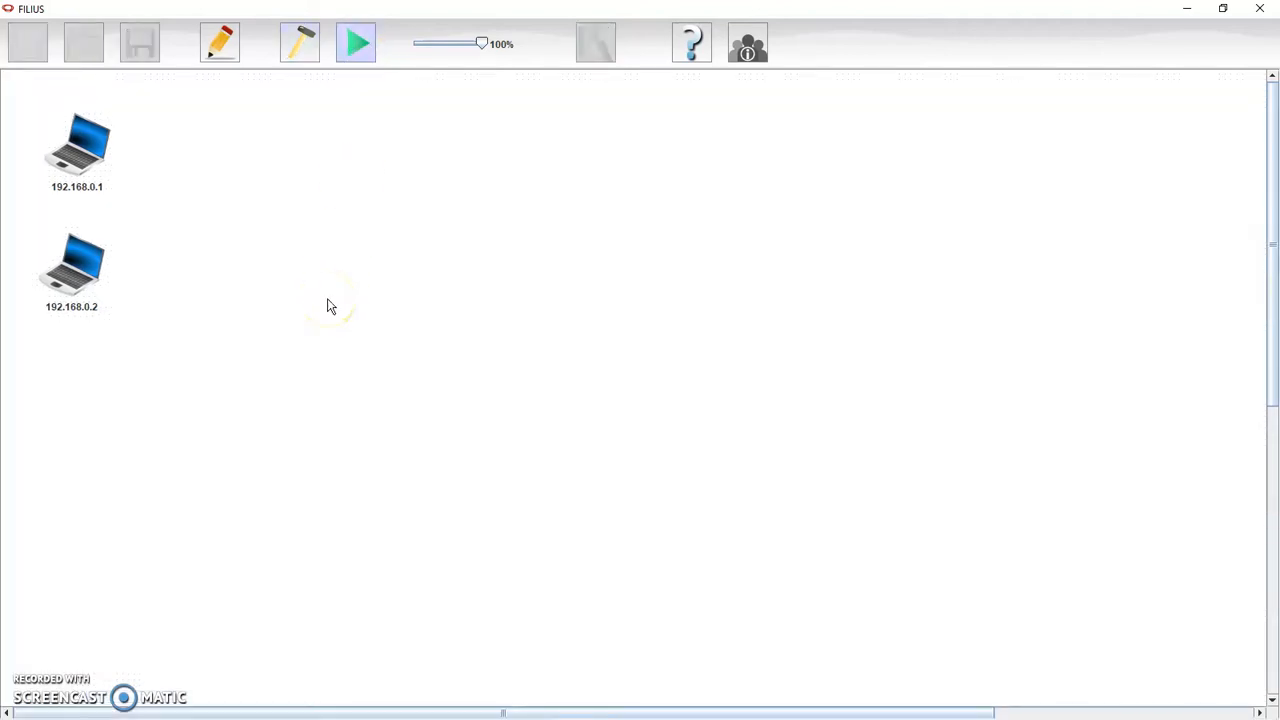
click(85, 150)
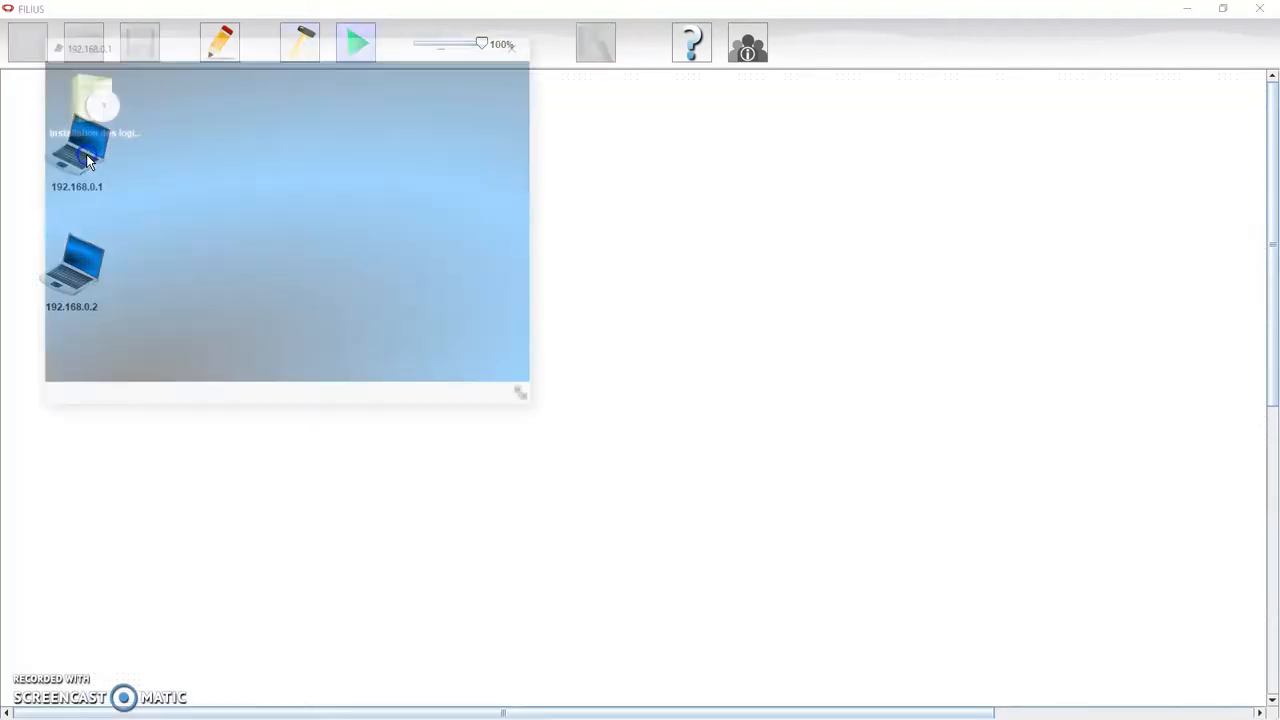
drag(232, 49, 513, 109)
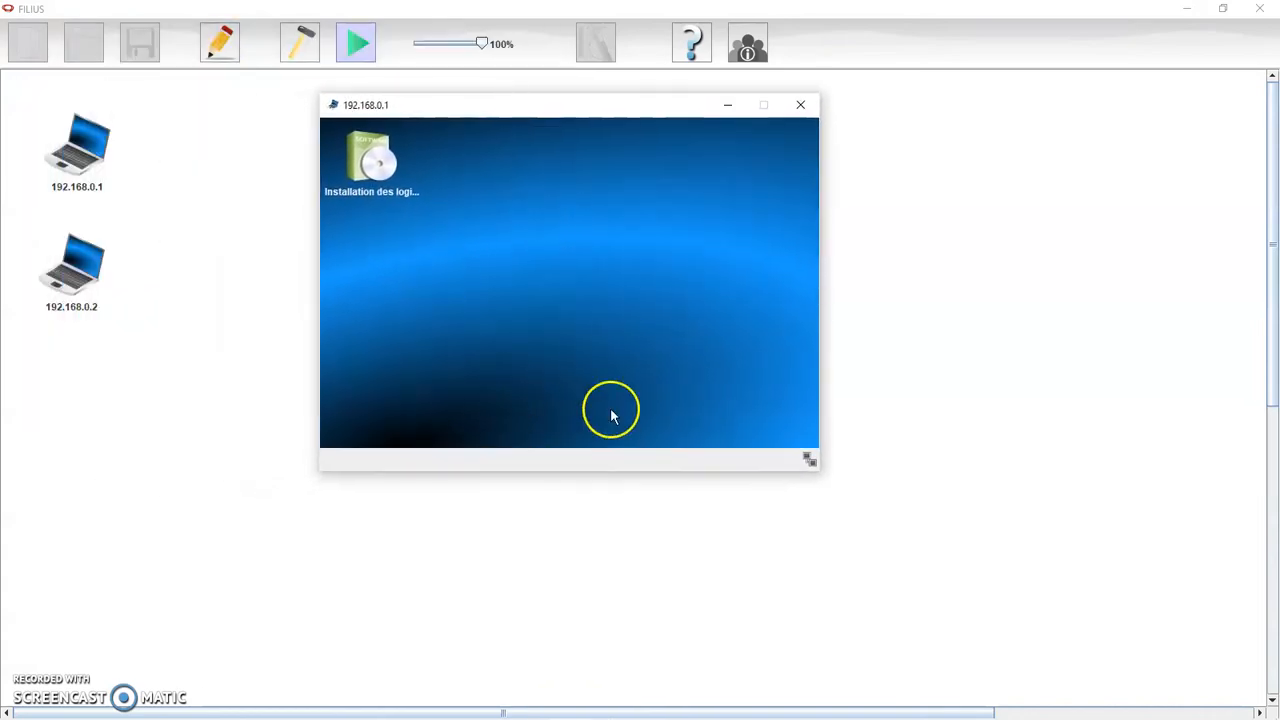
mouse_move(100, 171)
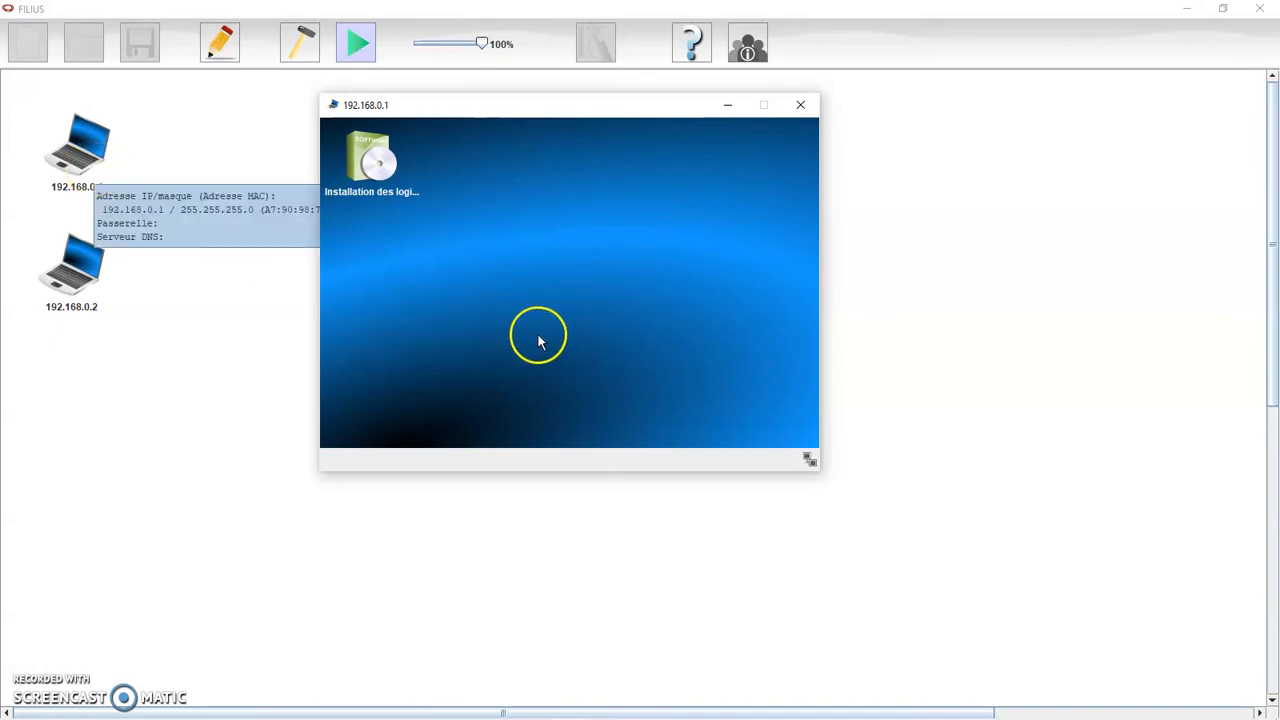
drag(560, 106, 651, 99)
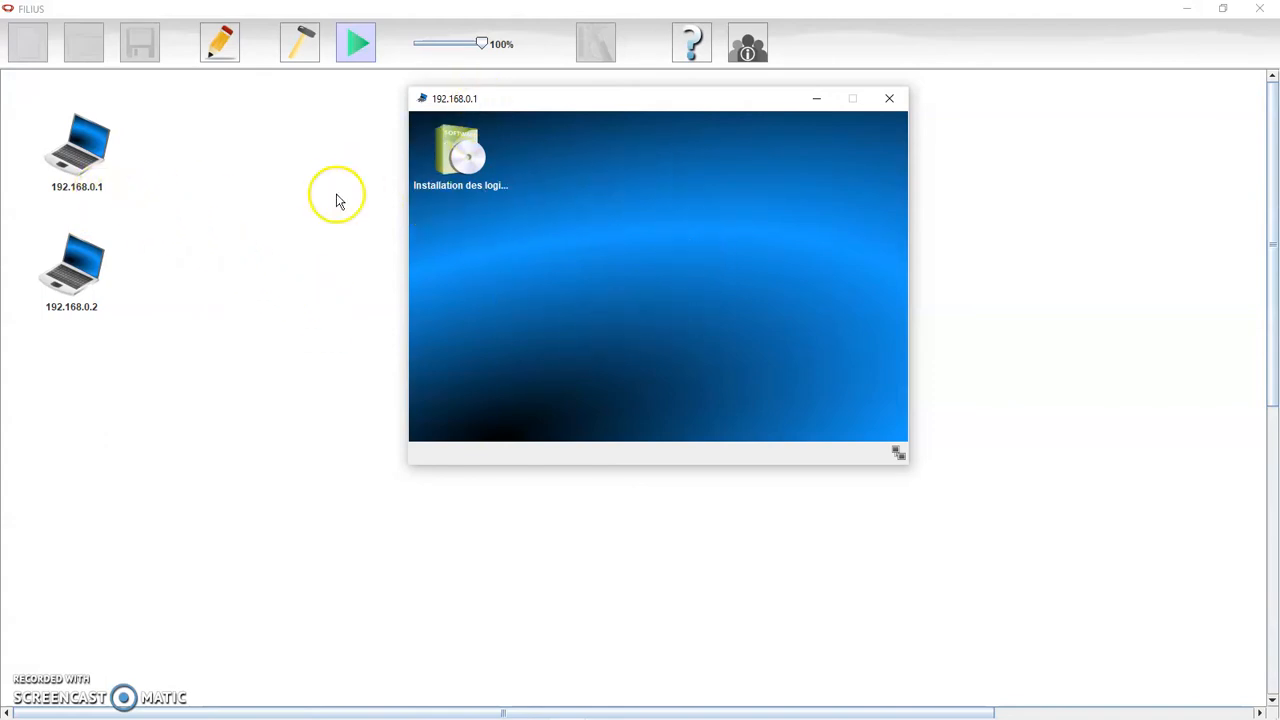
click(889, 98)
View the desktop of laptop 192.168.0.2 and close it.
click(70, 270)
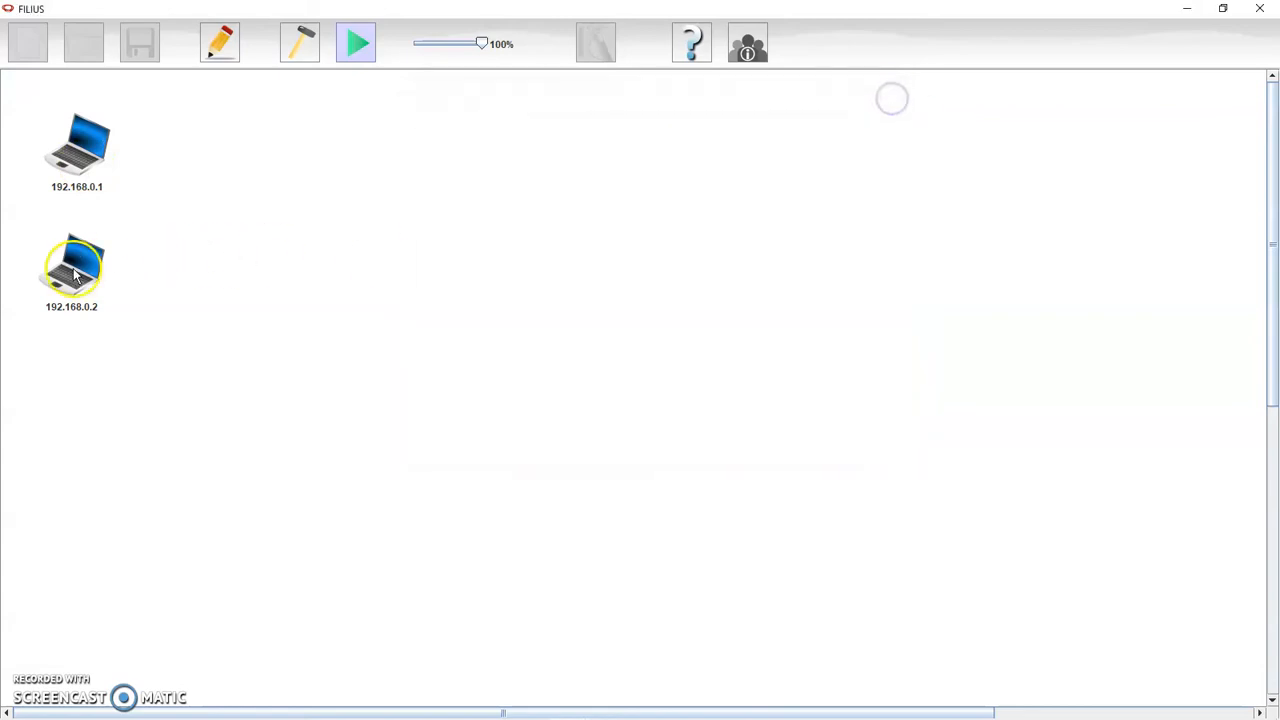
drag(248, 70, 560, 308)
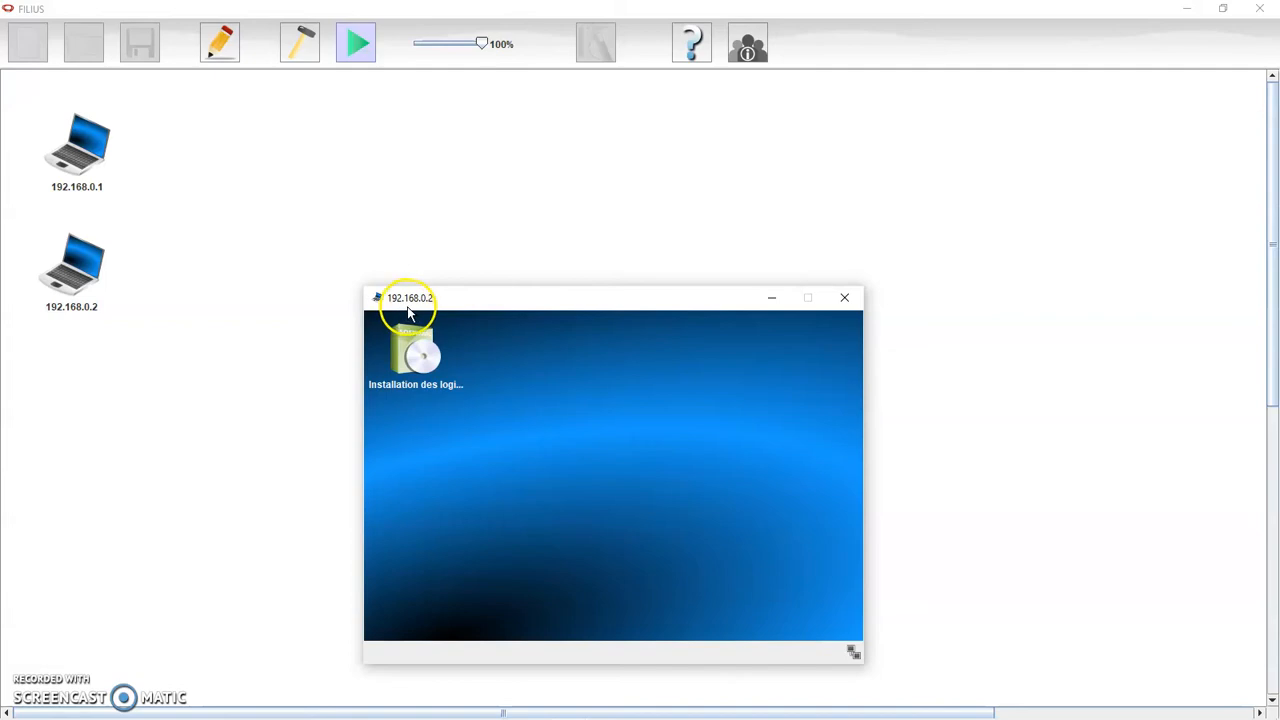
click(532, 415)
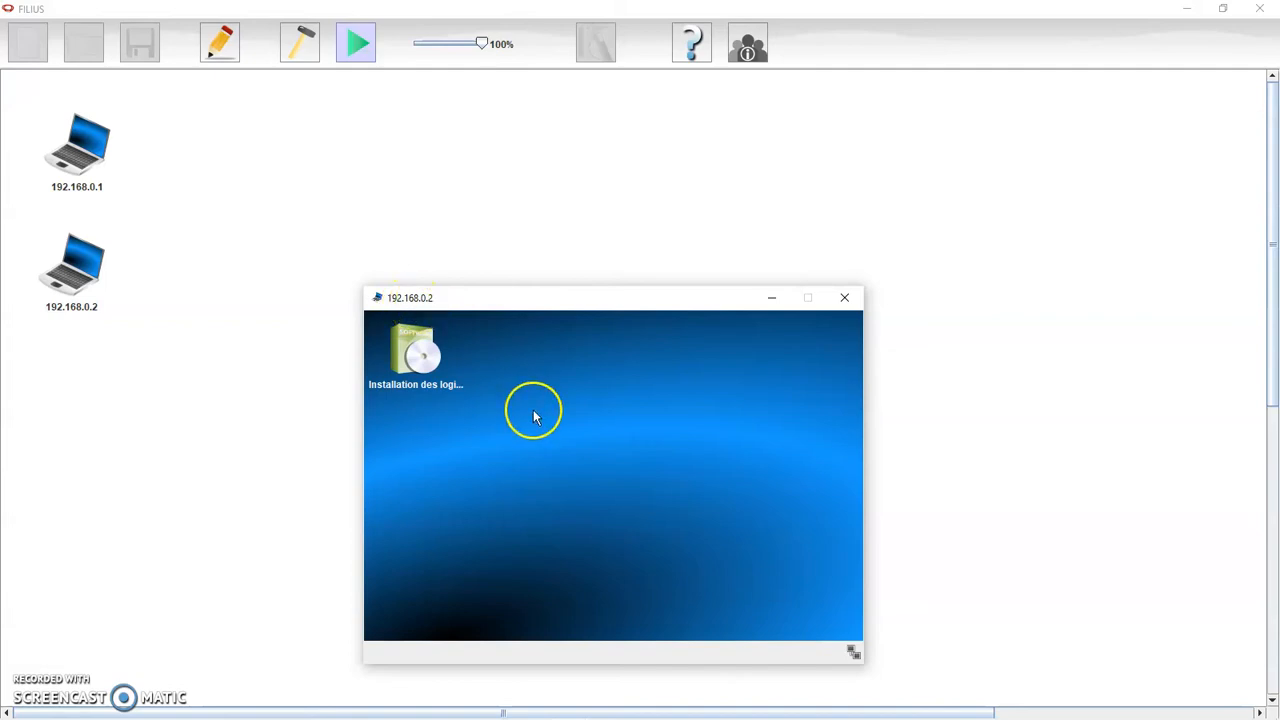
click(845, 297)
Open the software installation window on laptop 192.168.0.1's desktop and move it clear of the desktop icon.
click(82, 163)
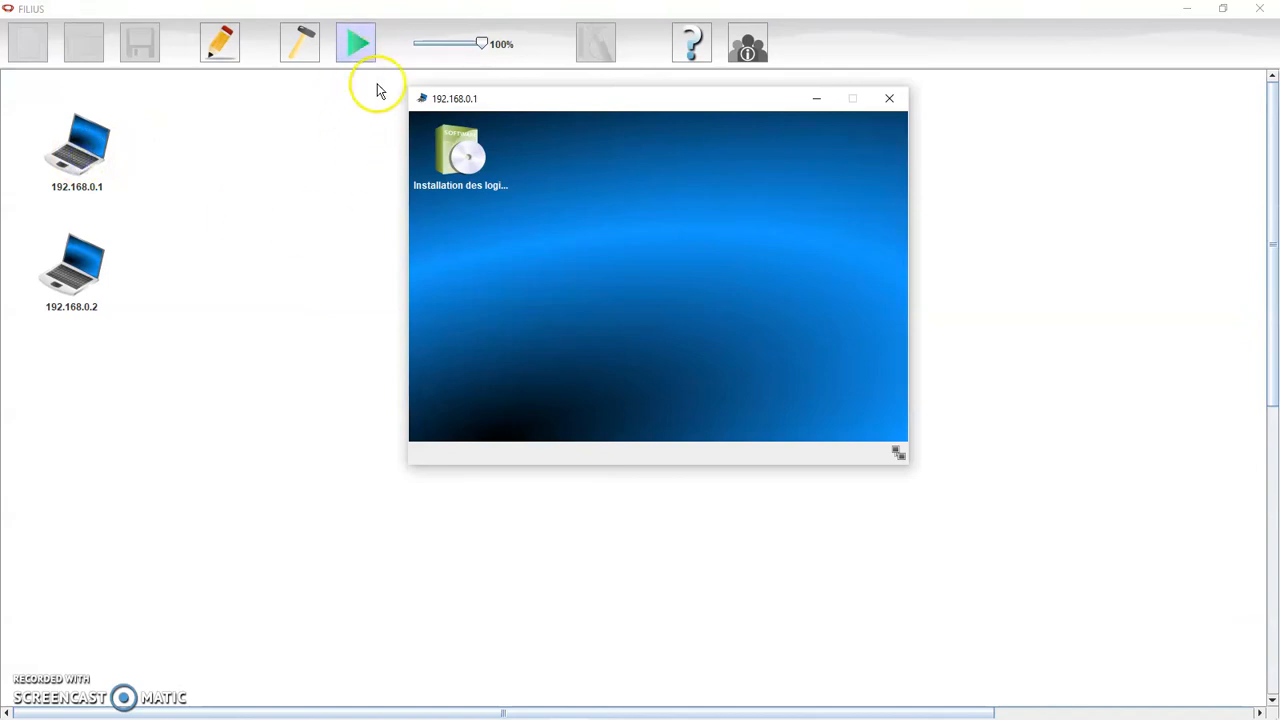
drag(496, 105, 648, 192)
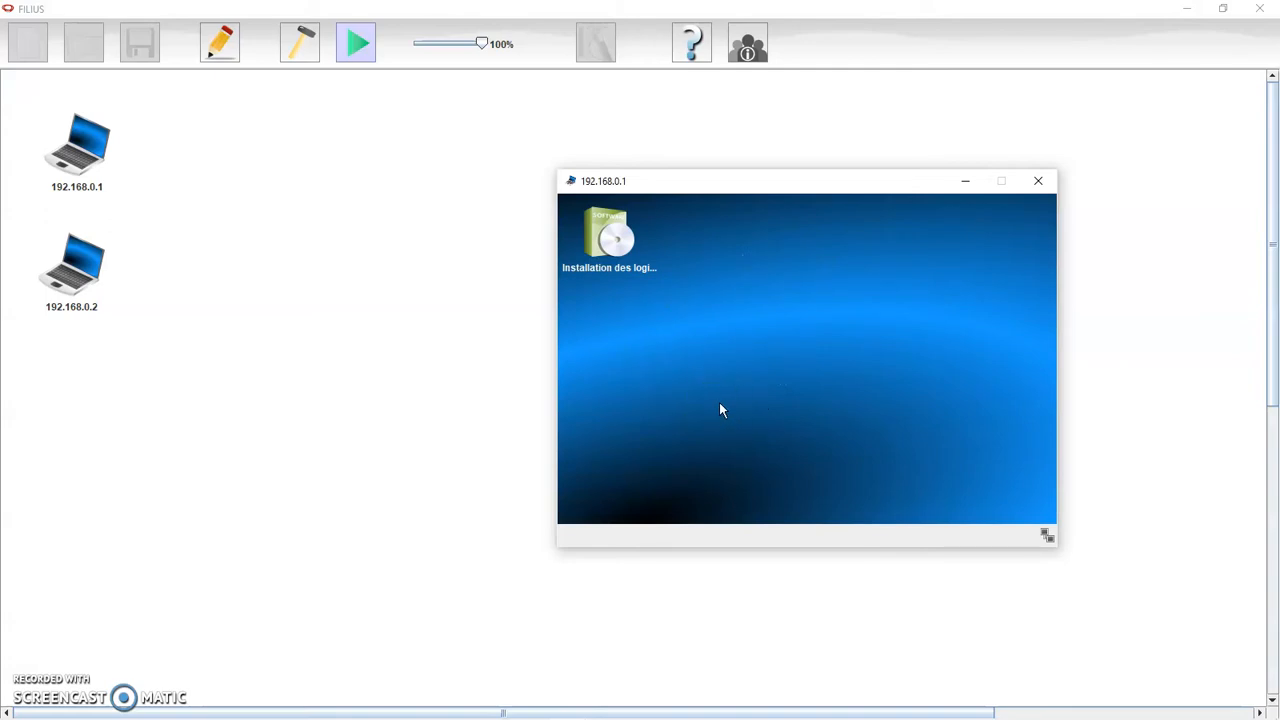
double_click(612, 230)
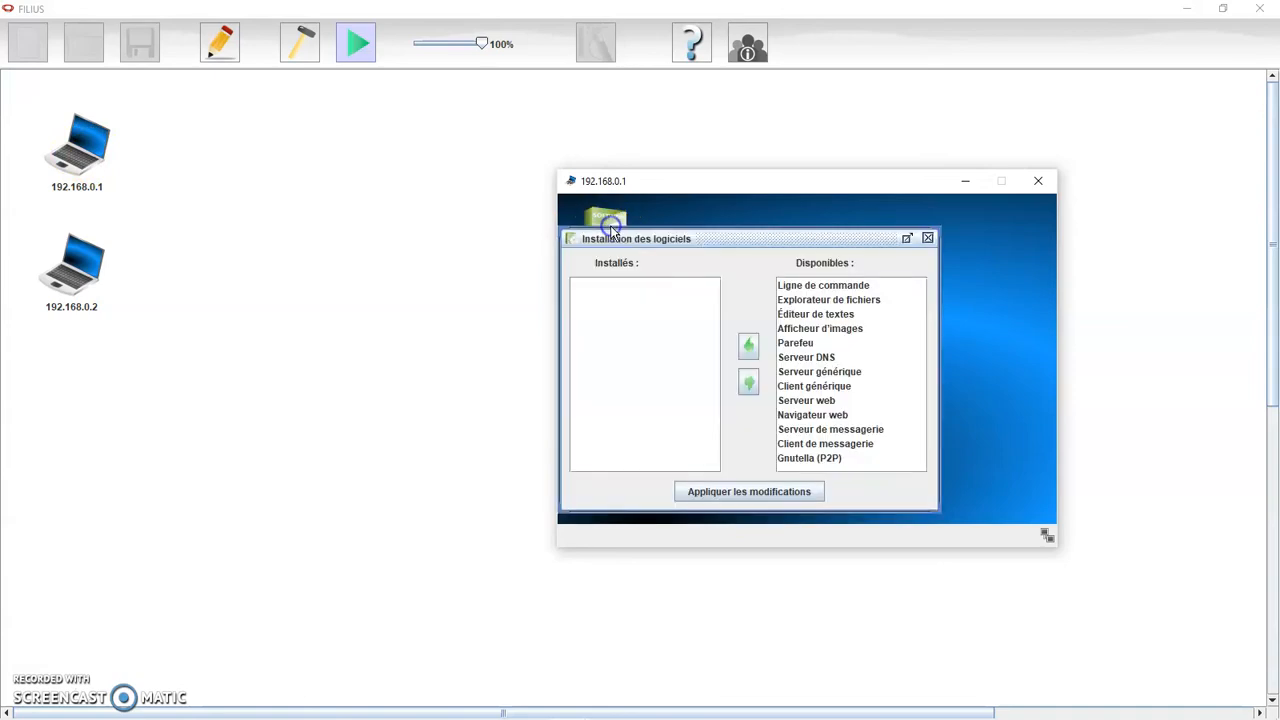
drag(660, 245, 767, 233)
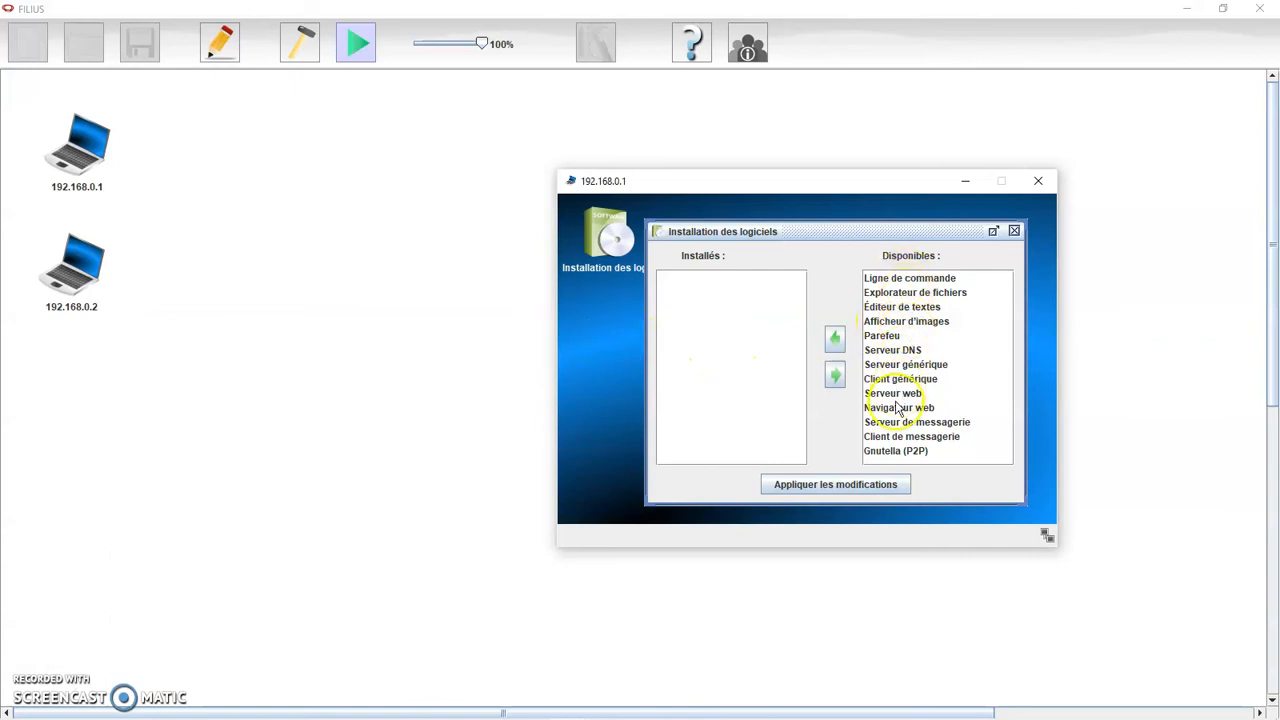
Install the command line software (Ligne de commande) on laptop 192.168.0.1 and apply the changes.
click(893, 280)
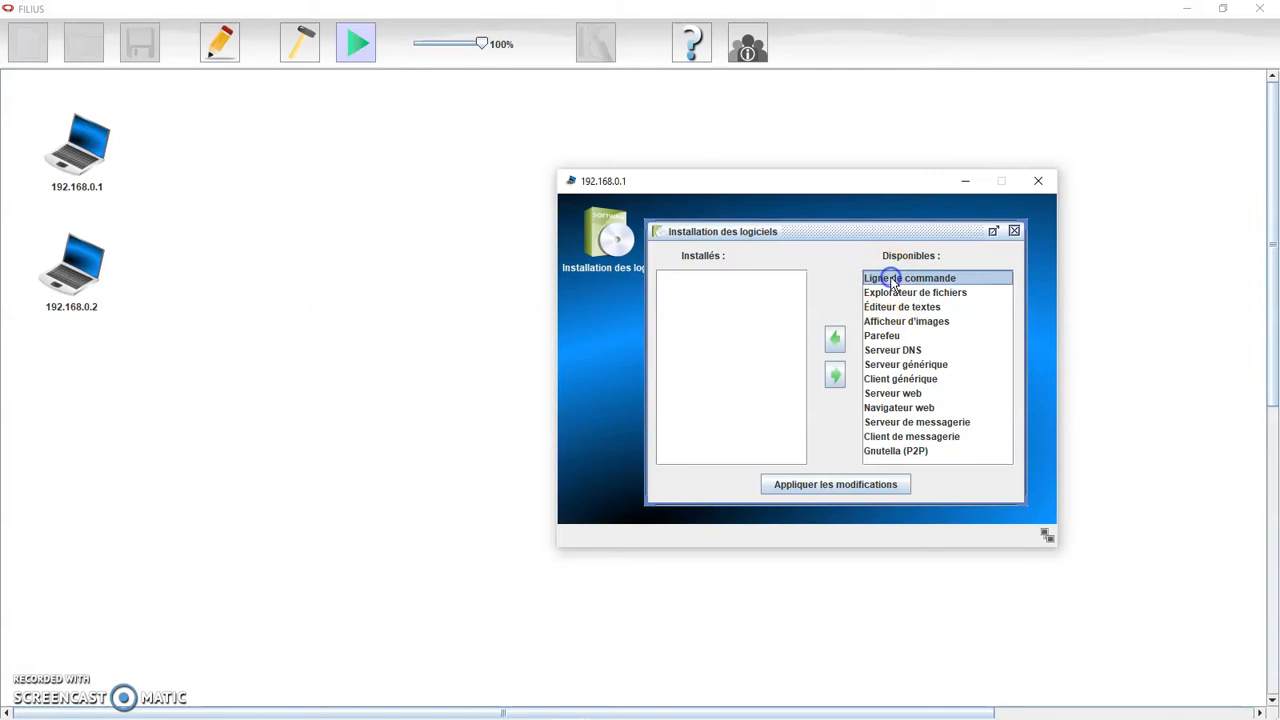
click(836, 342)
click(815, 485)
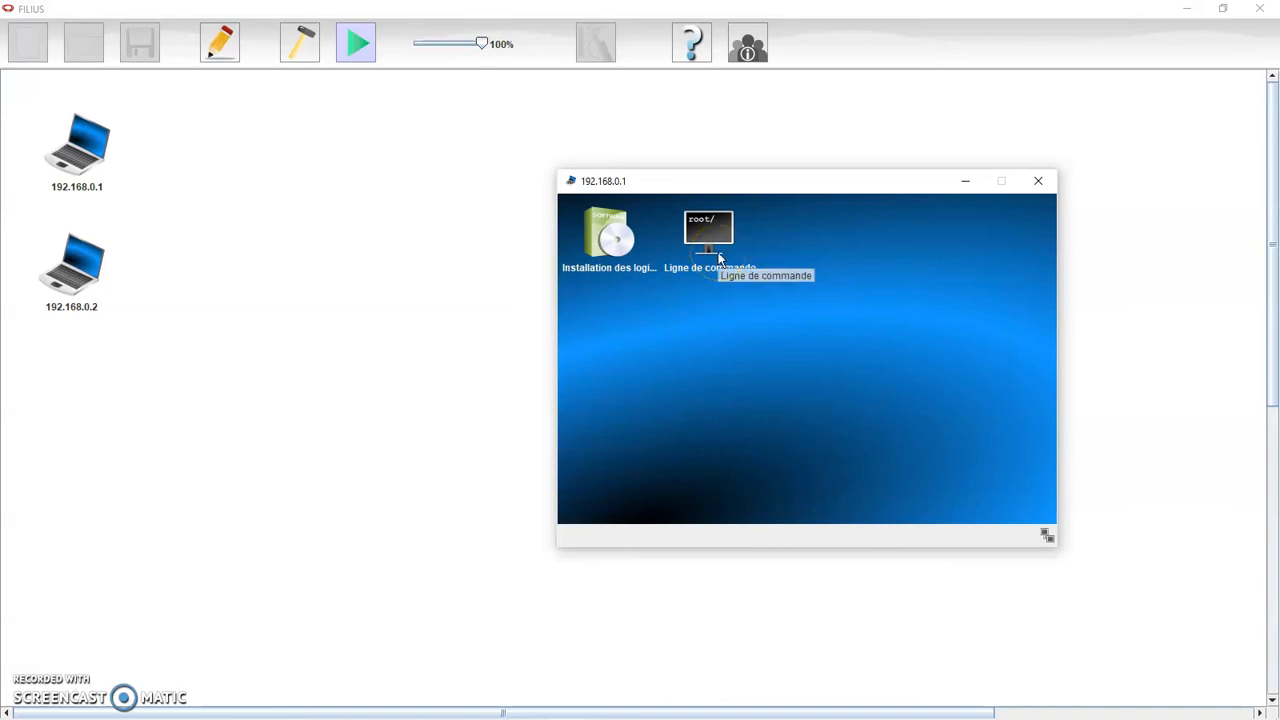
Show laptop 192.168.0.2's desktop, move its window aside, and compare its software with laptop 192.168.0.1's desktop.
click(74, 296)
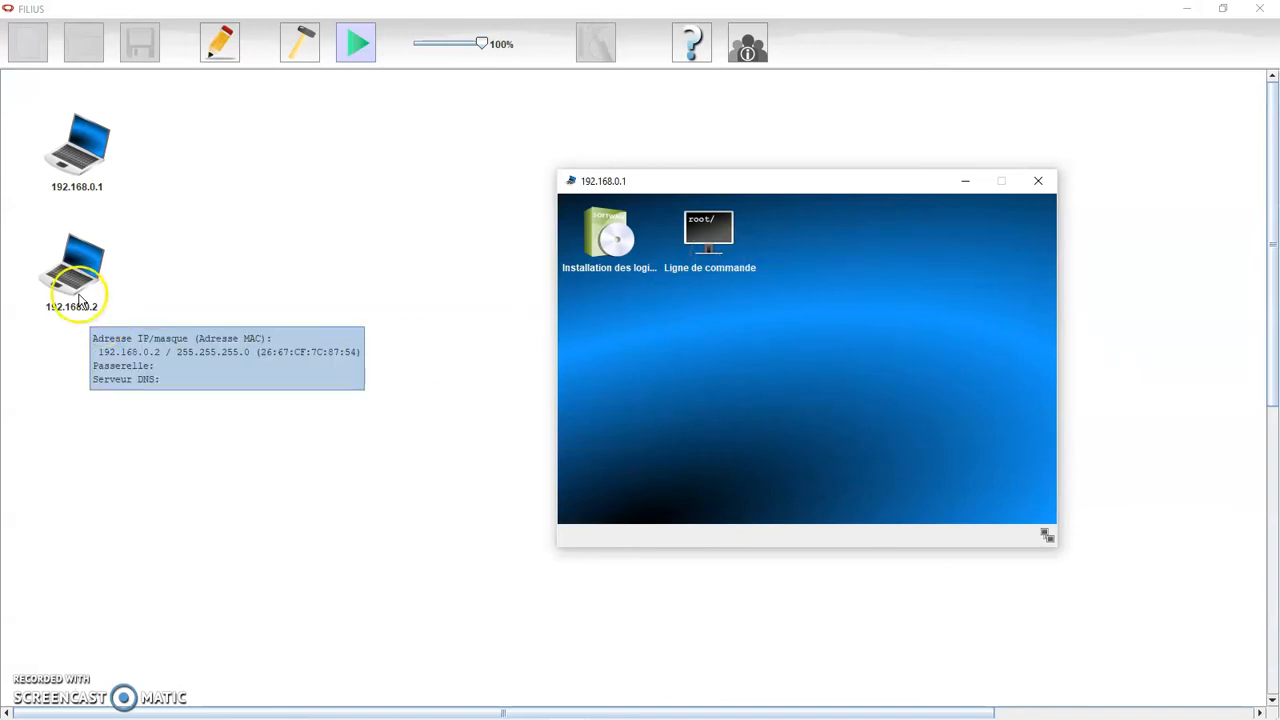
click(481, 305)
drag(481, 305, 780, 299)
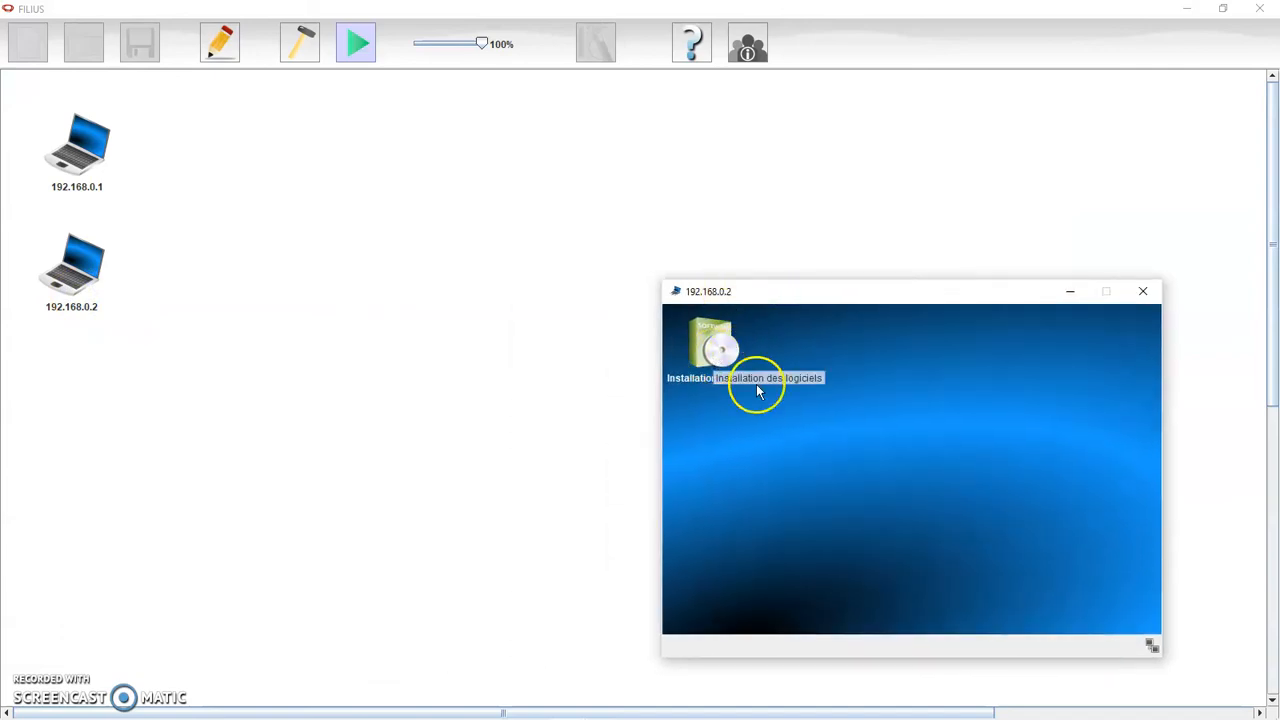
click(75, 165)
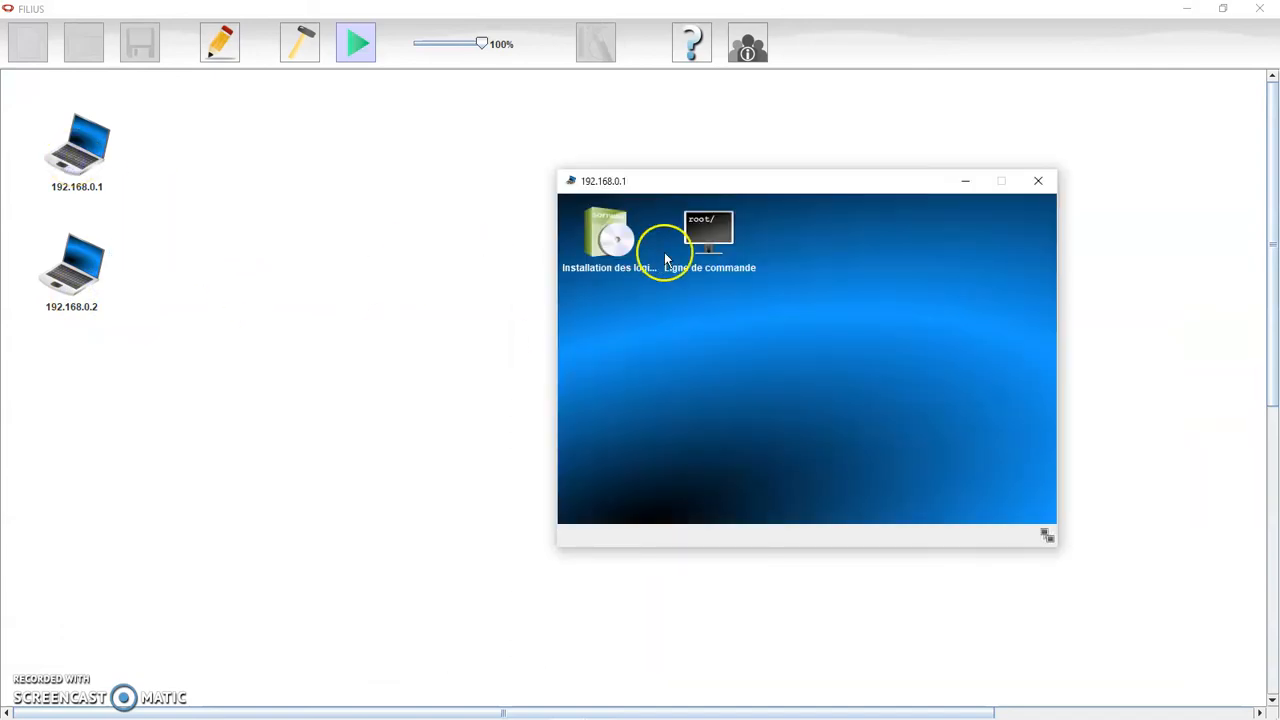
Install the command line software (Ligne de commande) on laptop 192.168.0.2 and apply the changes.
click(73, 265)
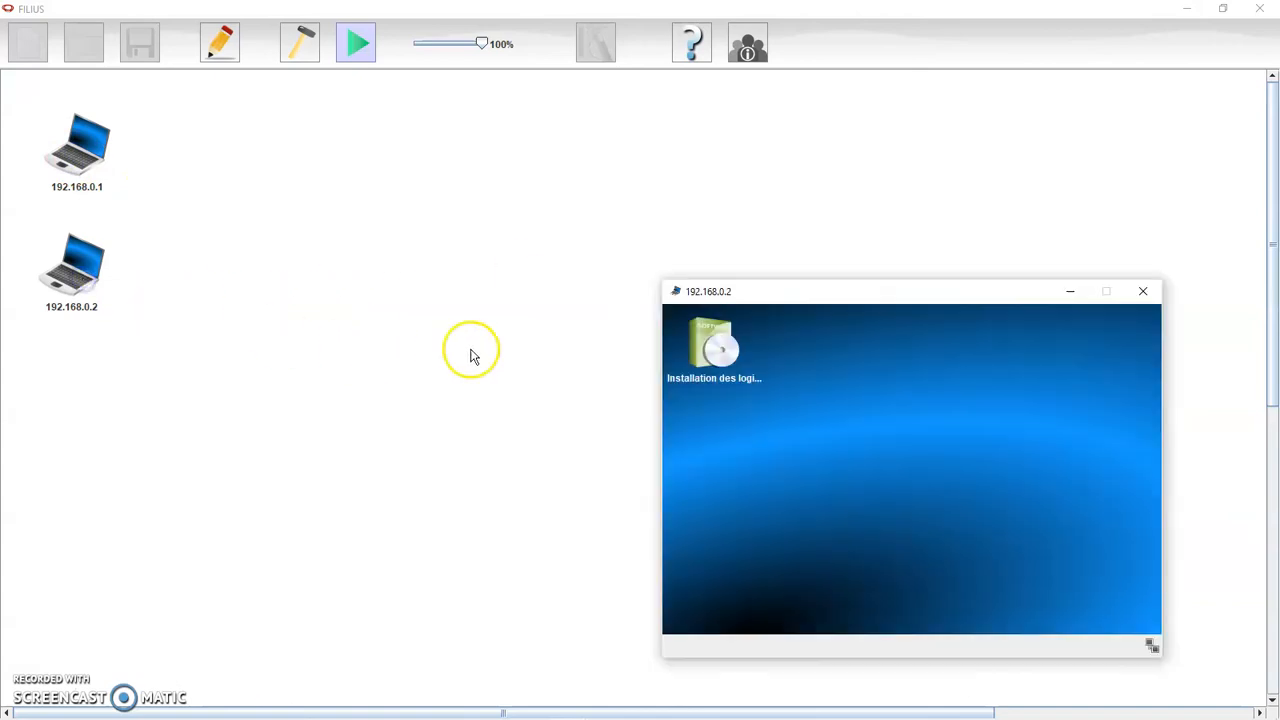
double_click(713, 358)
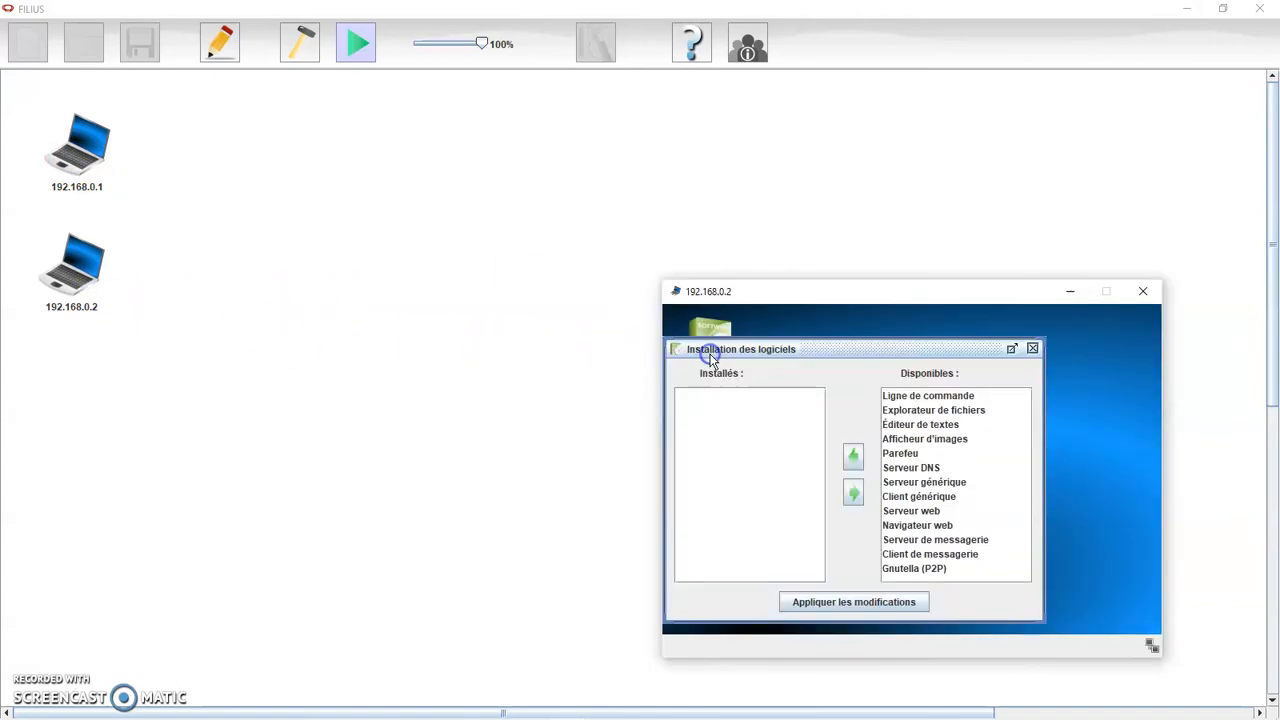
click(900, 398)
click(853, 464)
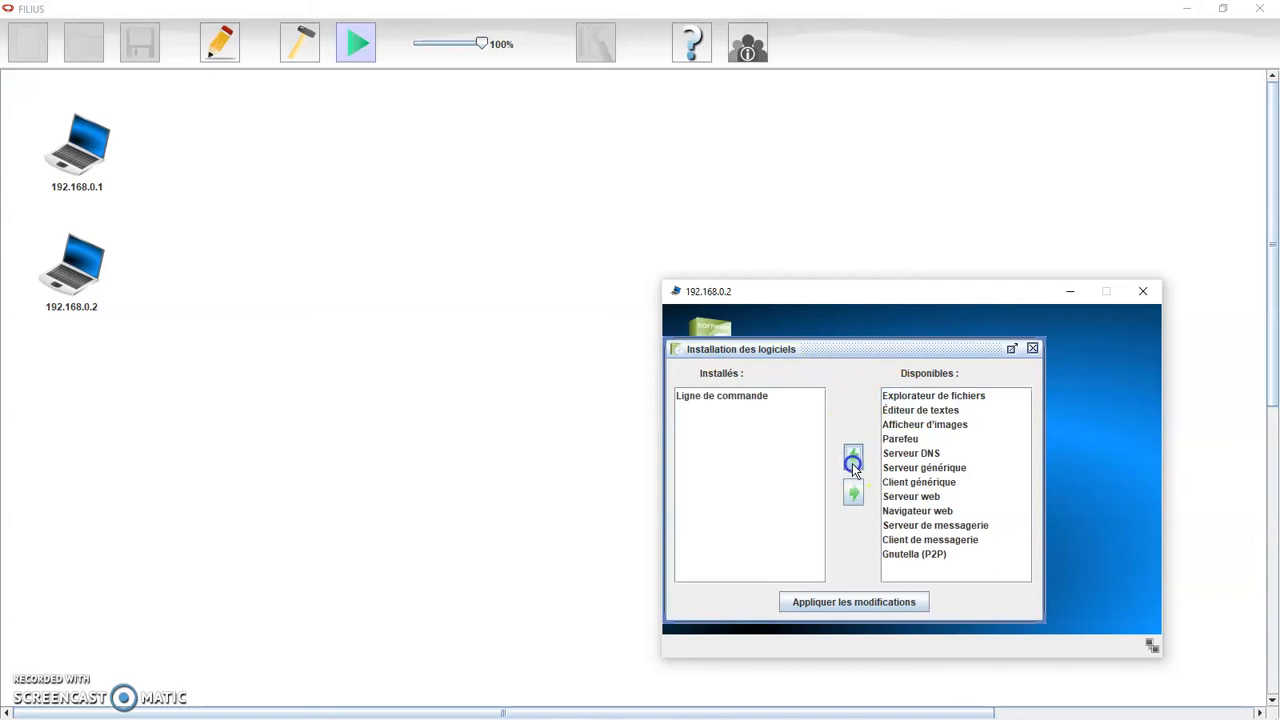
click(816, 602)
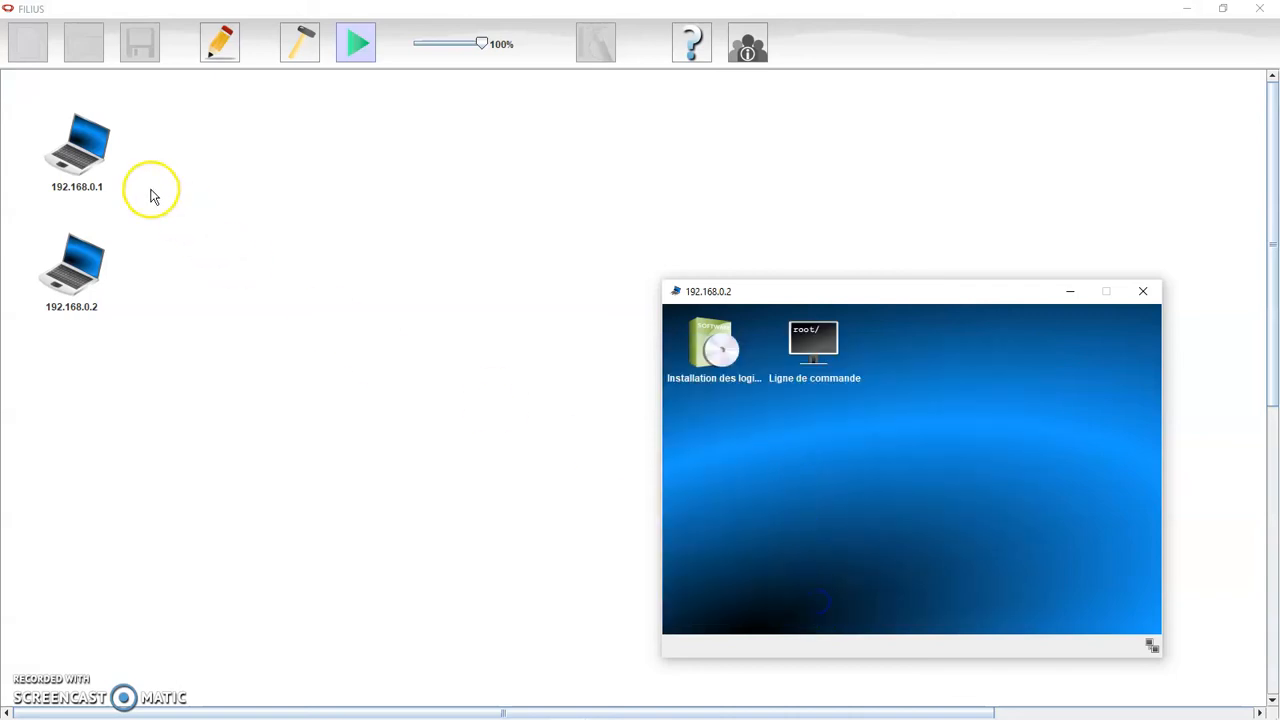
Run ipconfig in laptop 192.168.0.1's command line and compare the output with the laptop's network details.
click(84, 165)
drag(716, 186, 878, 148)
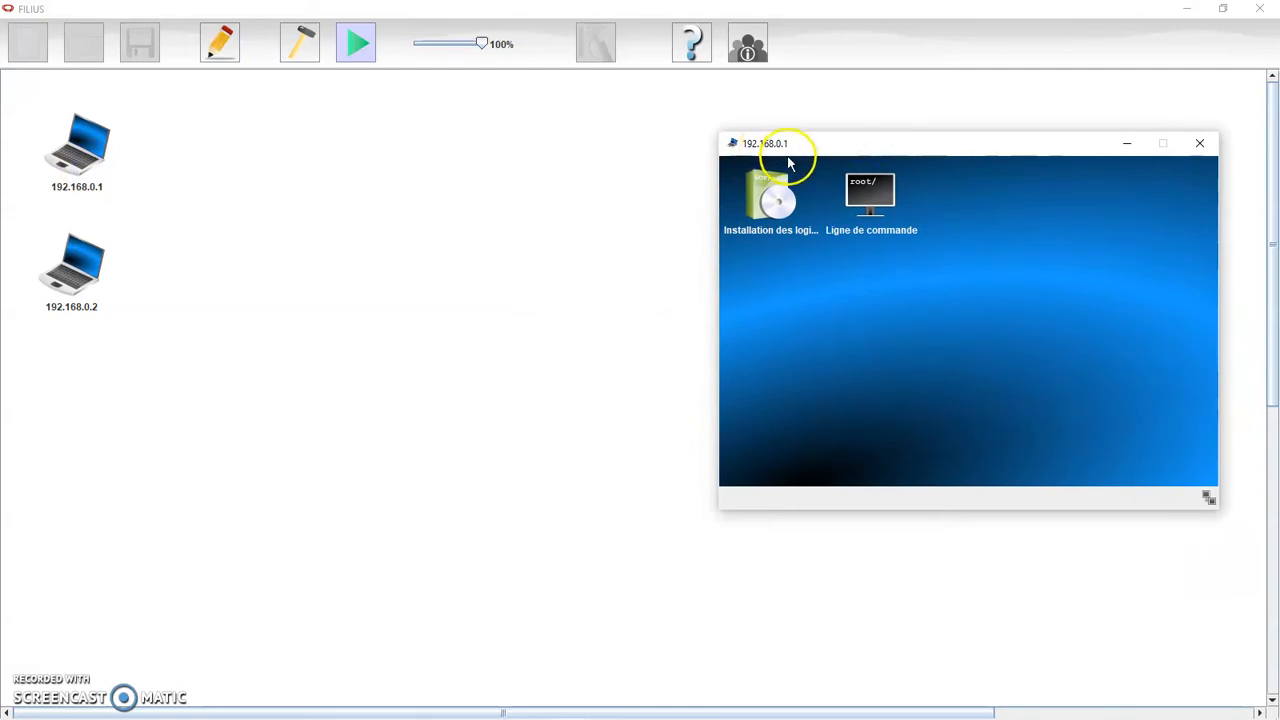
double_click(879, 206)
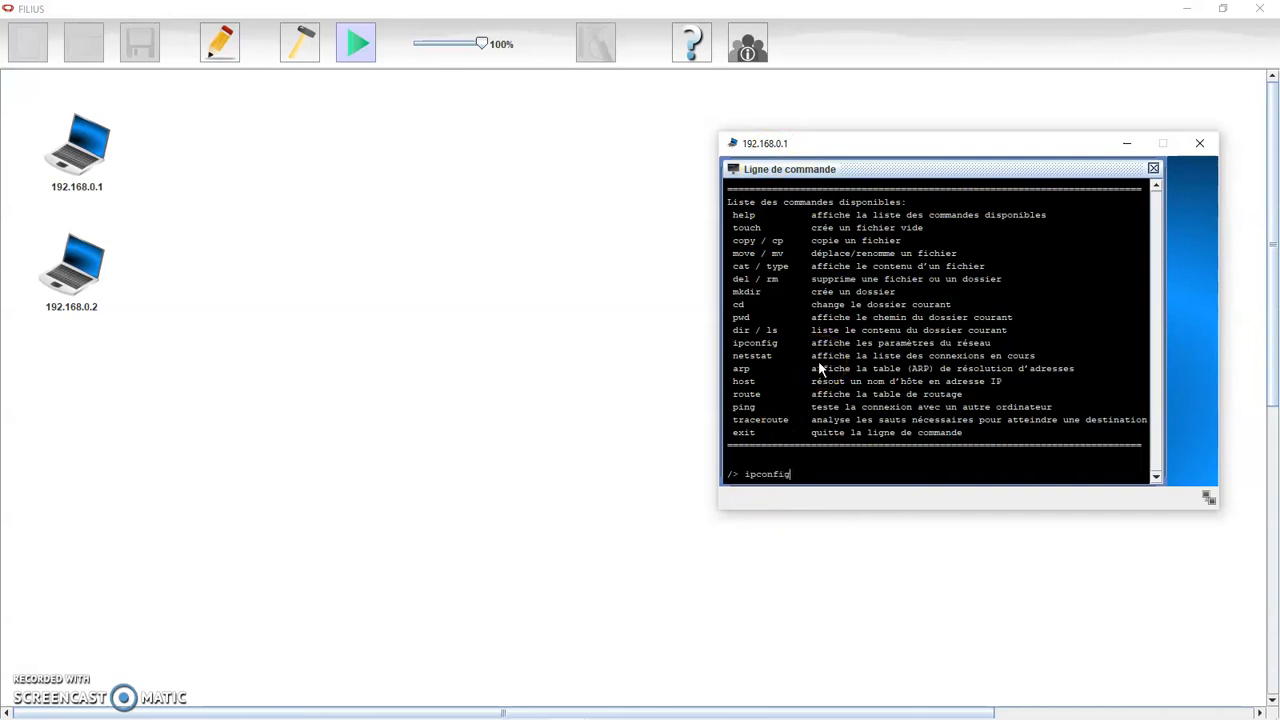
key(Return)
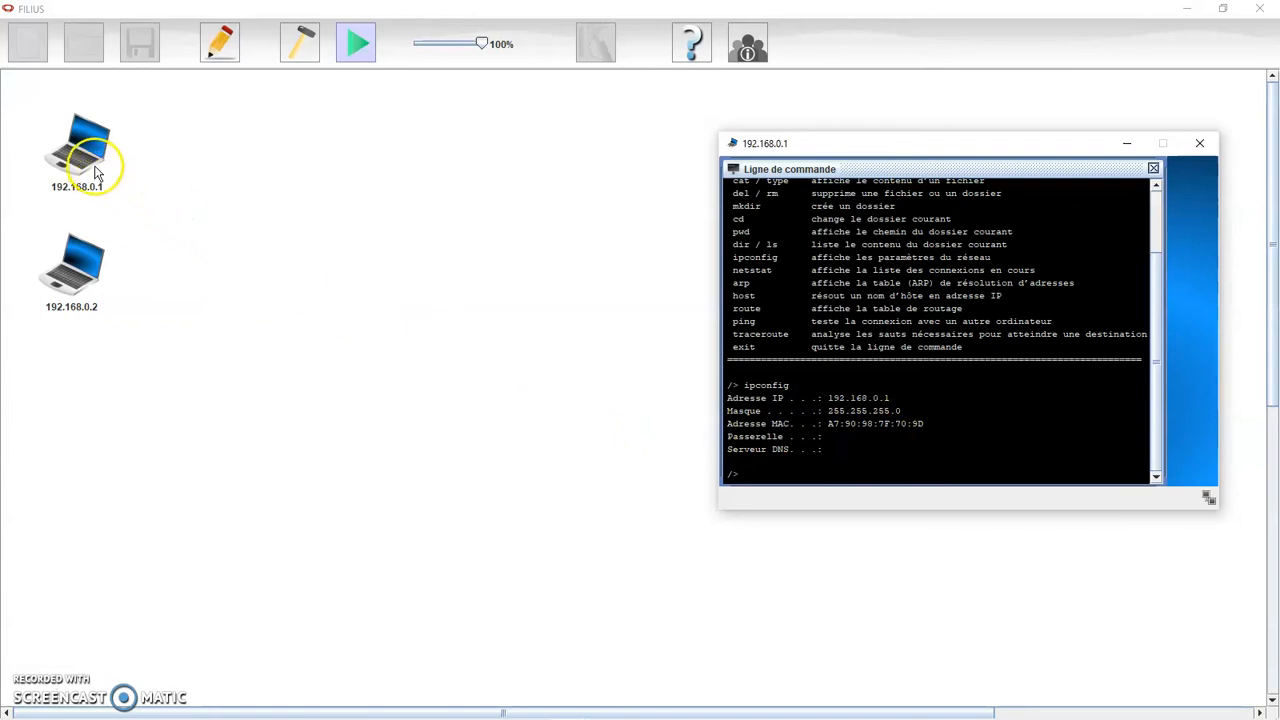
mouse_move(90, 168)
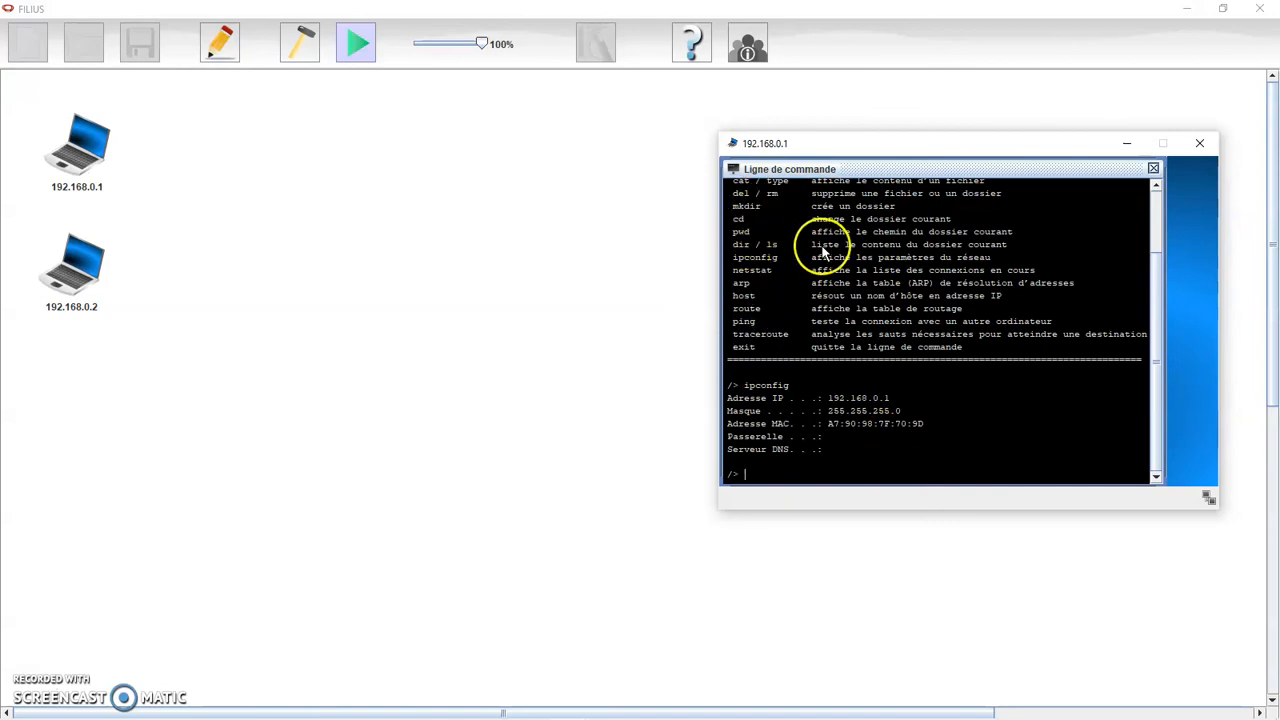
Review the available commands in laptop 192.168.0.1's command line, run help to list them again, and close its desktop.
scroll(821, 244, up, 2)
scroll(821, 255, up, 3)
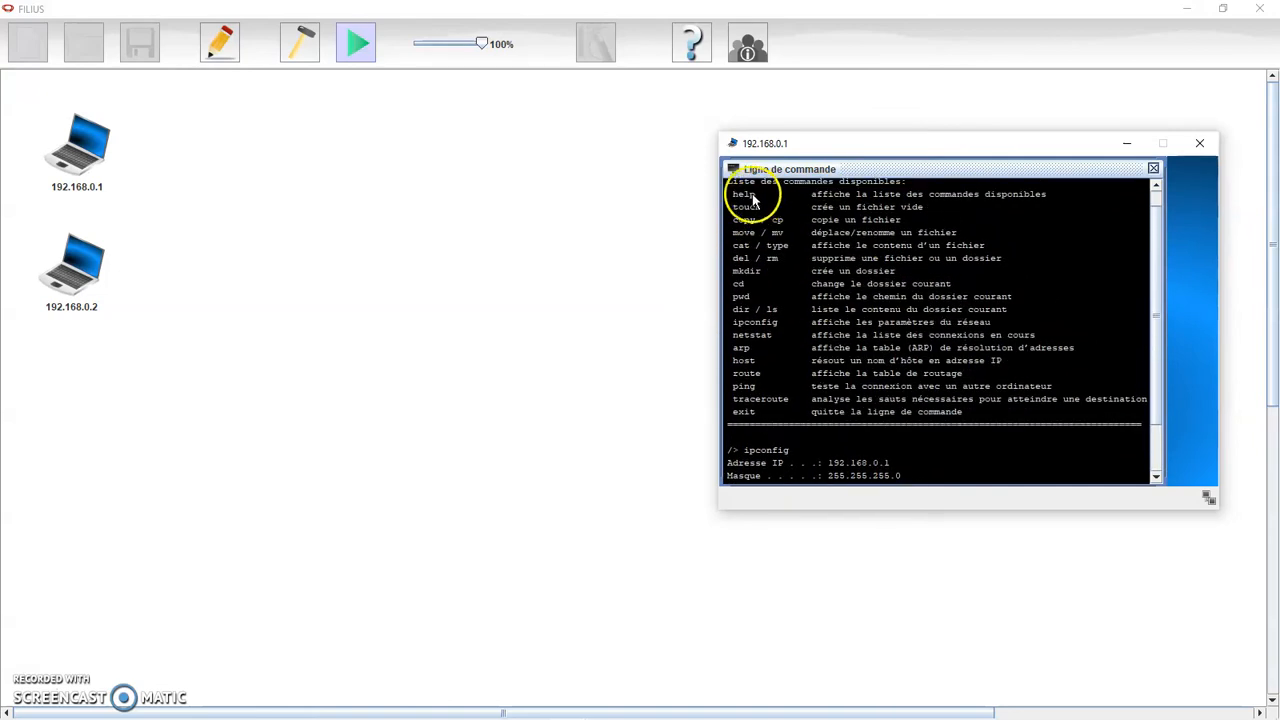
scroll(800, 380, down, 3)
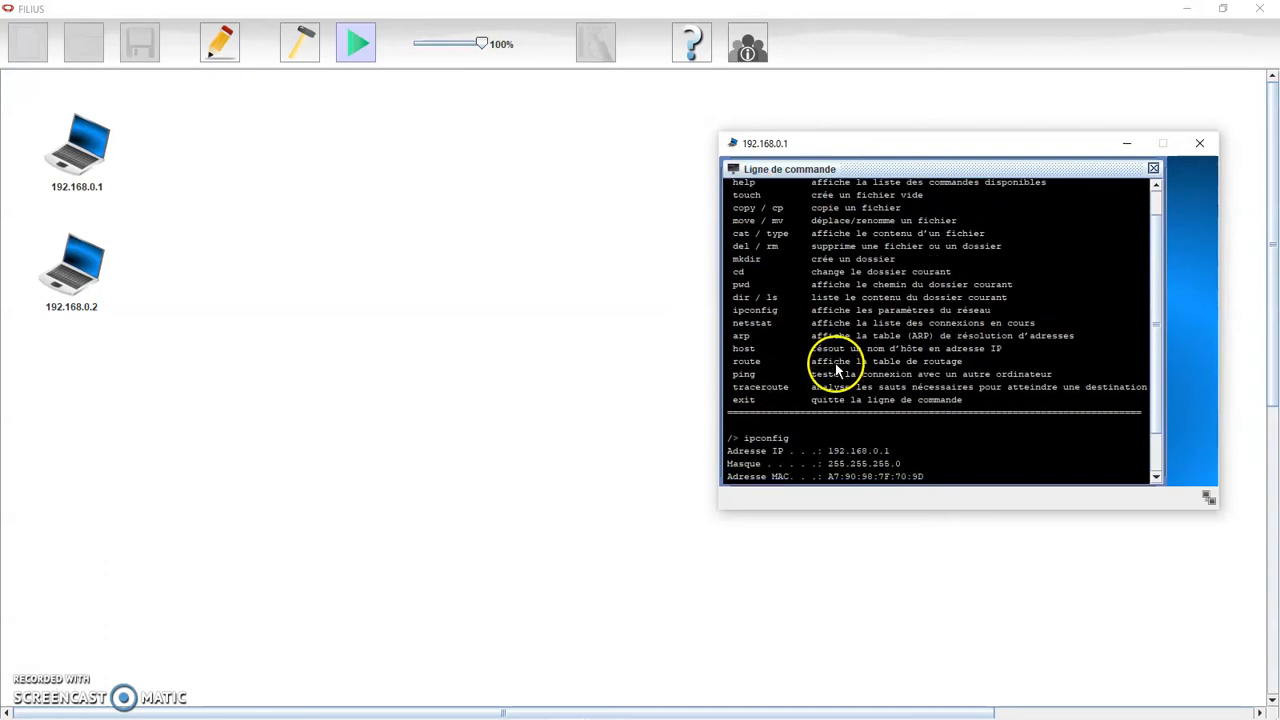
scroll(838, 370, down, 2)
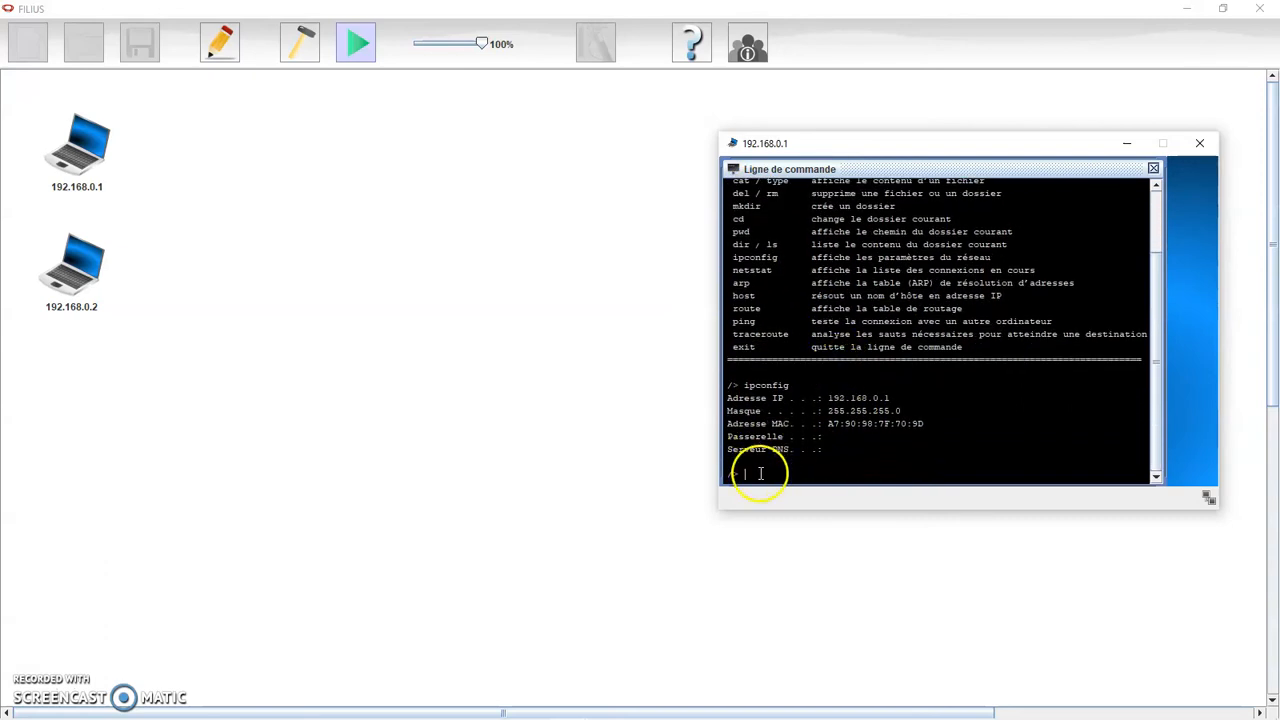
scroll(910, 300, up, 5)
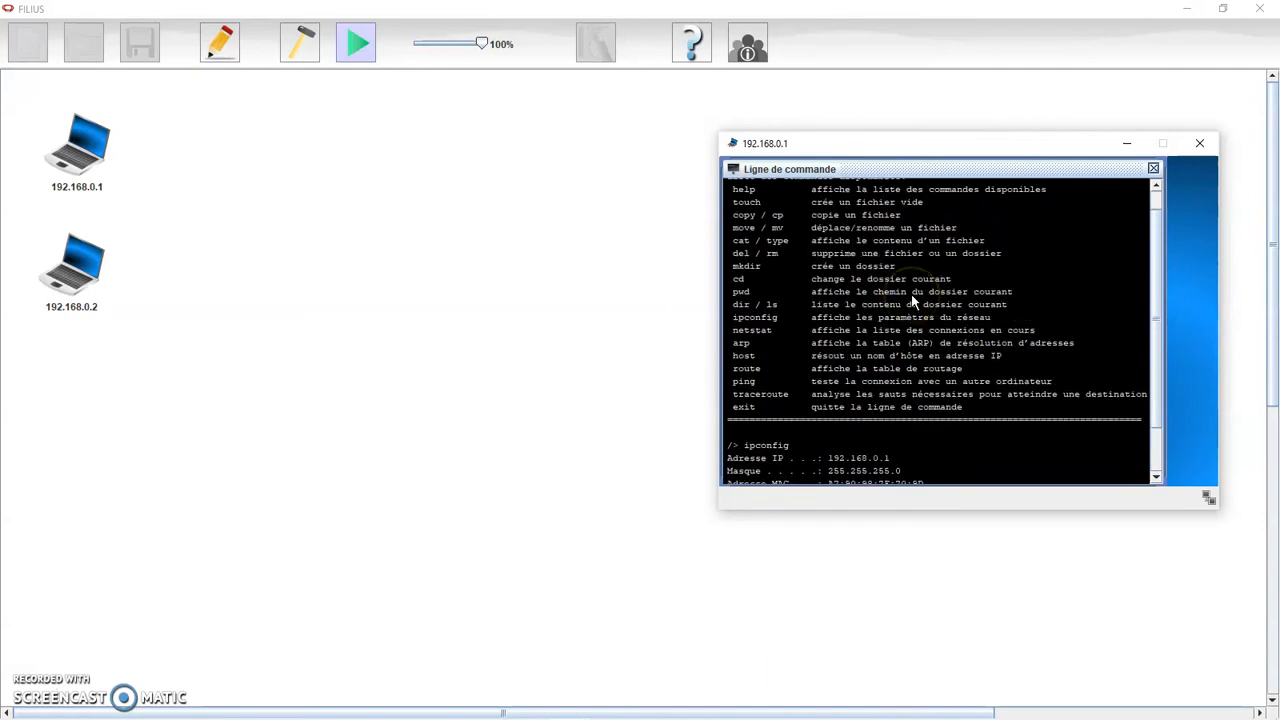
scroll(871, 371, down, 5)
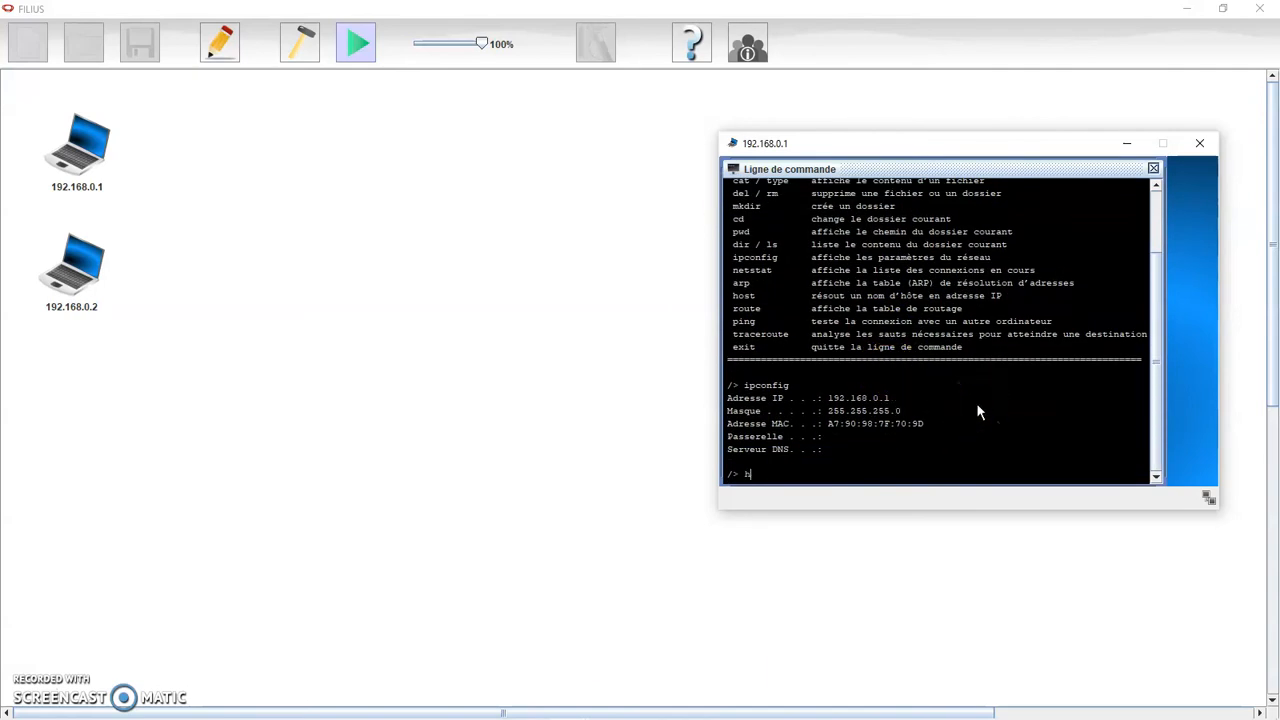
key(Return)
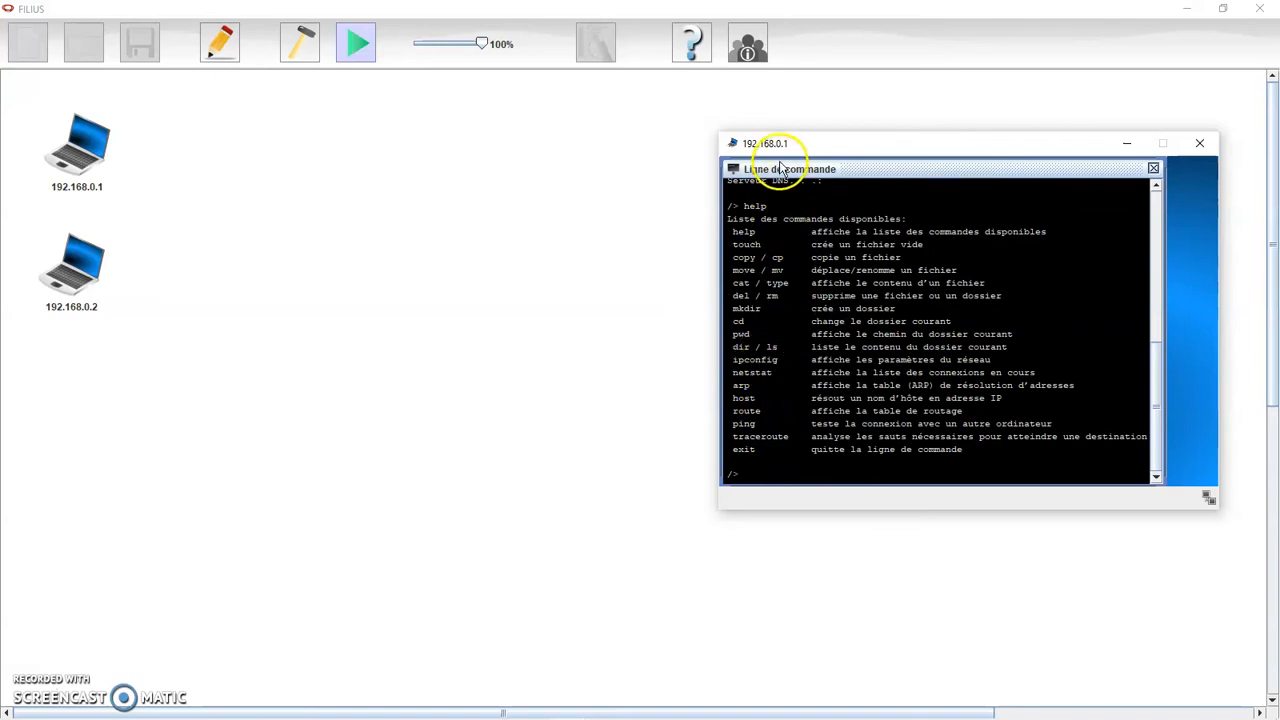
click(1200, 143)
Run ipconfig in laptop 192.168.0.2's command line, then close its desktop.
click(66, 298)
drag(783, 291, 808, 136)
click(835, 206)
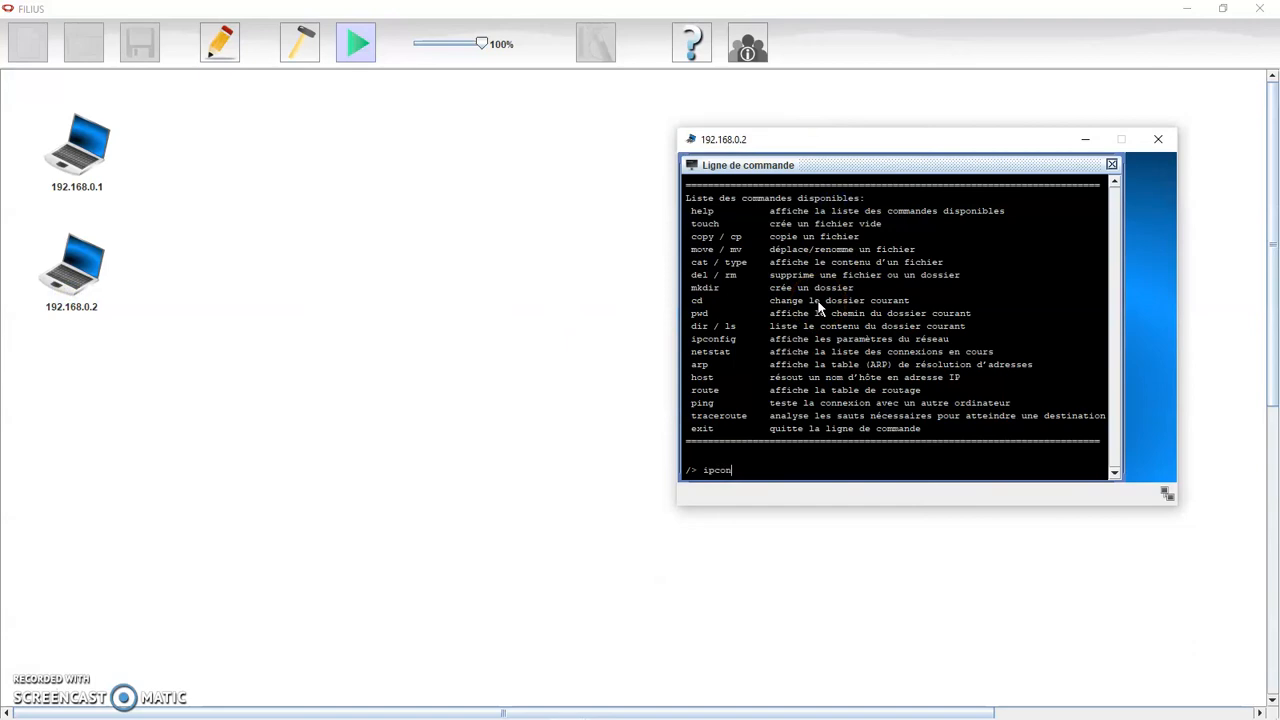
key(Return)
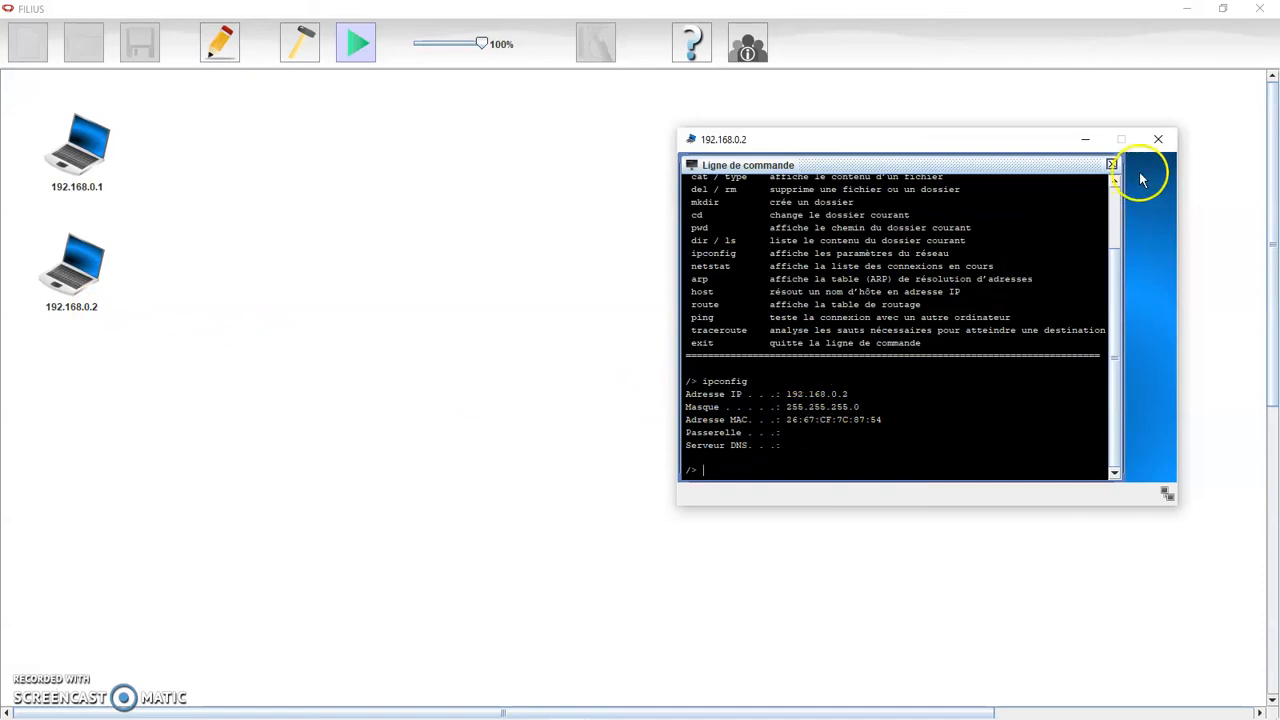
click(1158, 139)
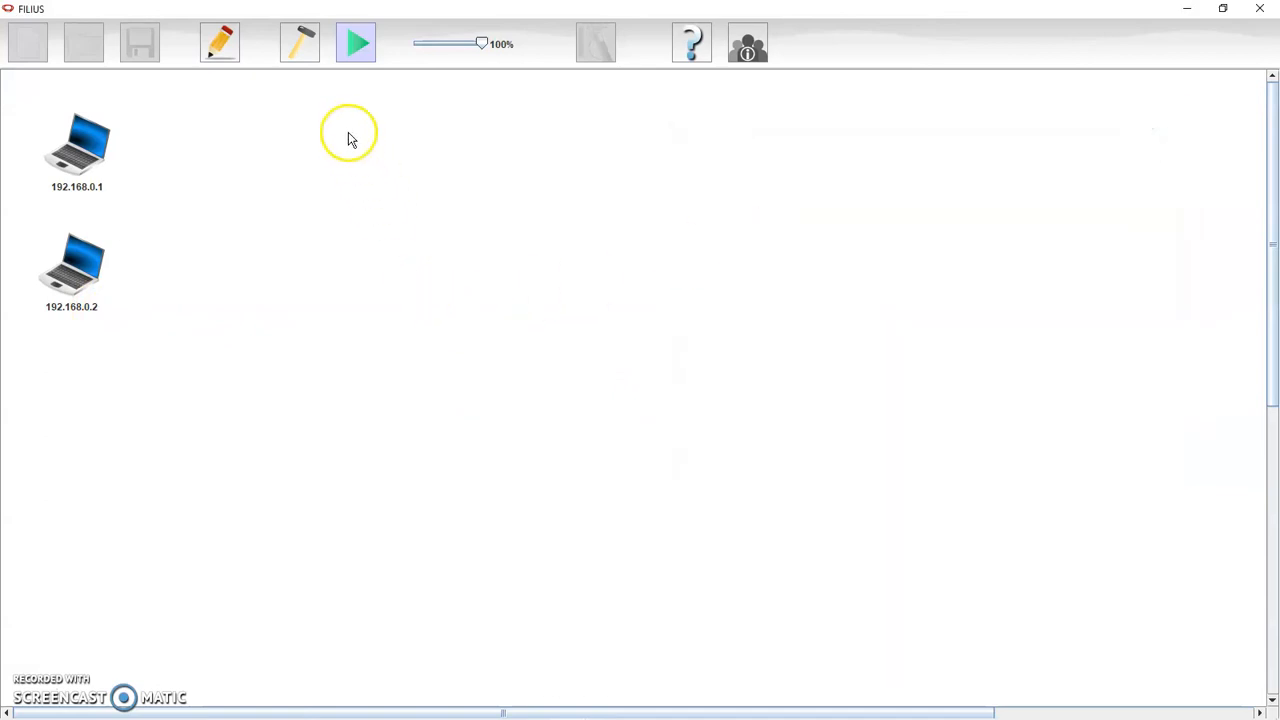
Switch to design mode and back to simulation mode, and view the command list in laptop 192.168.0.1's command line.
click(303, 52)
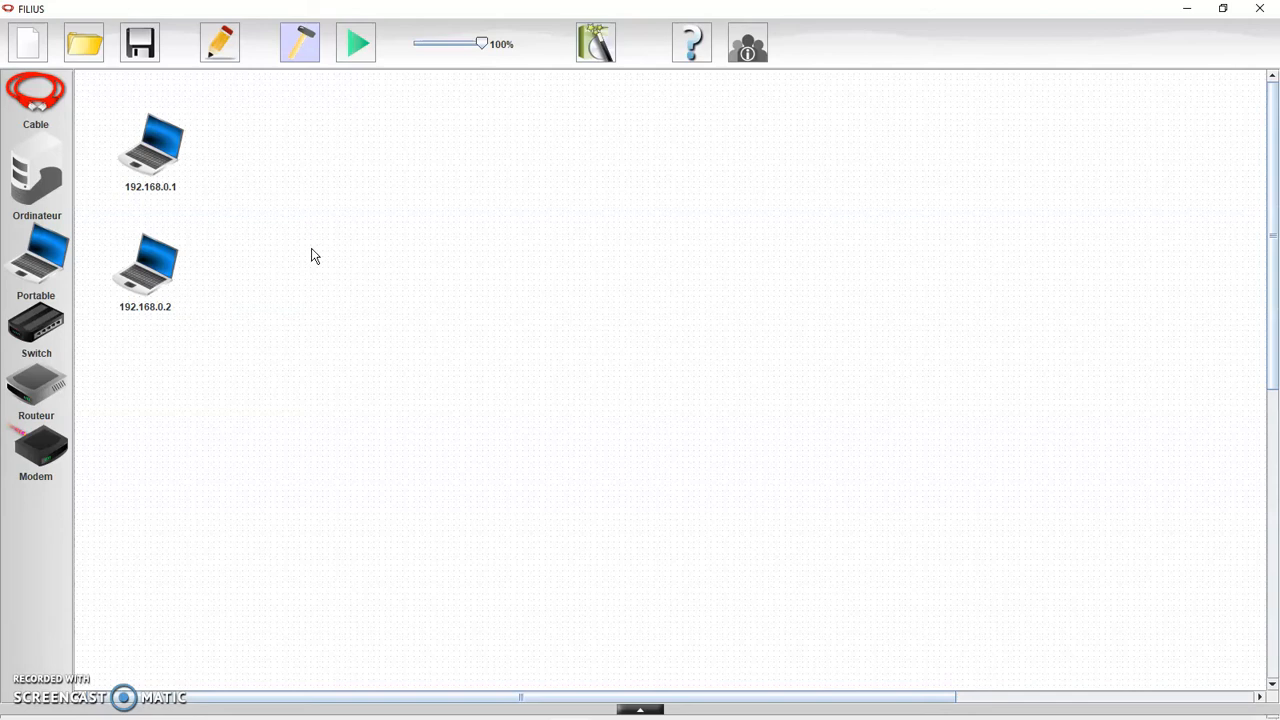
click(357, 46)
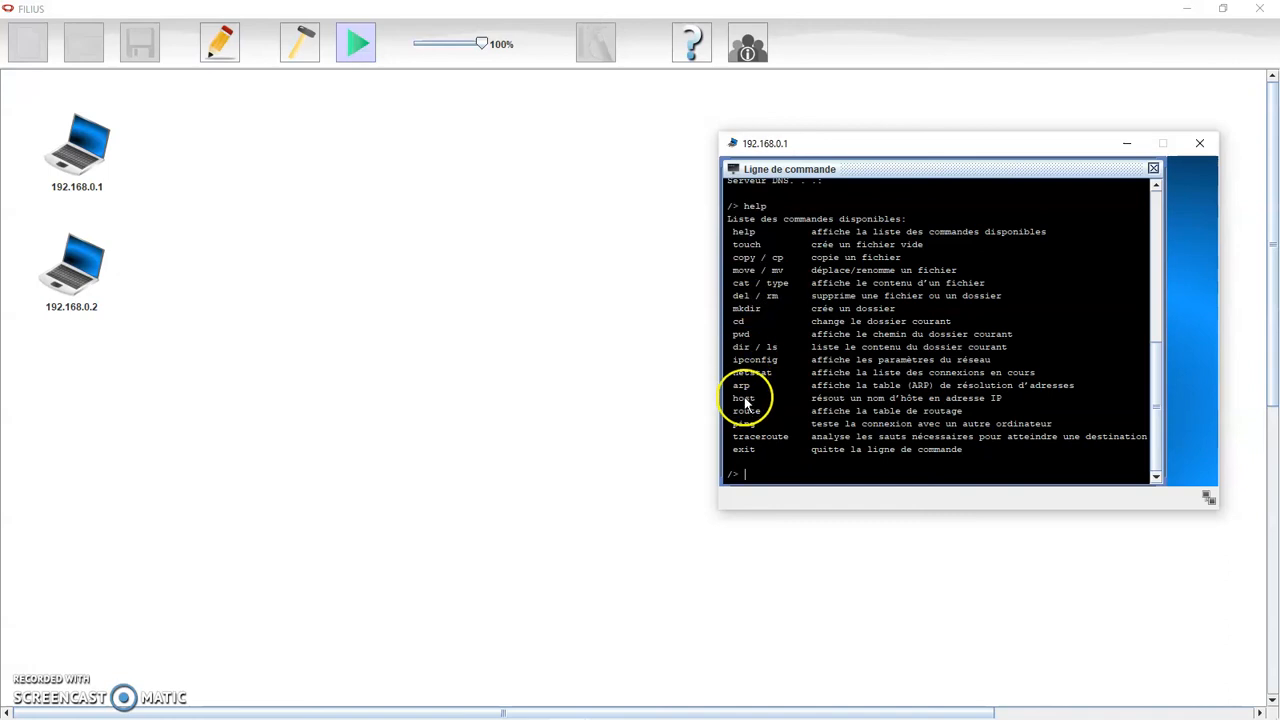
click(759, 361)
mouse_move(60, 712)
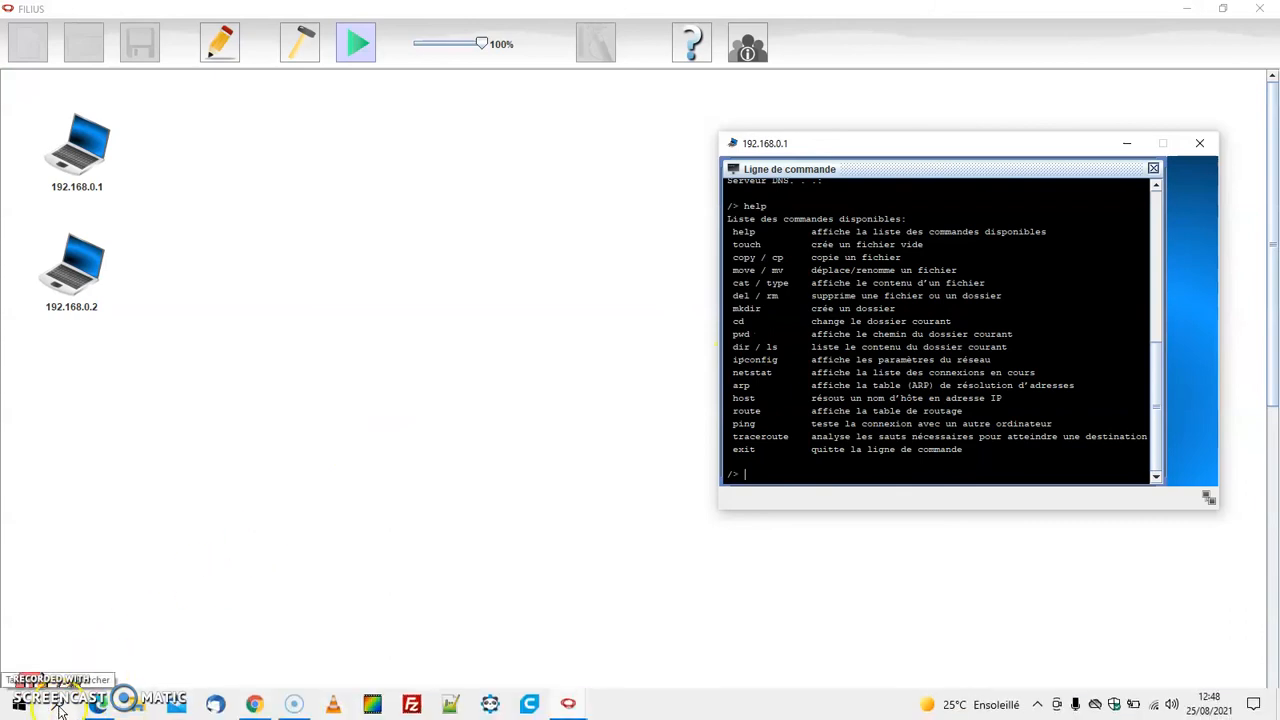
click(60, 712)
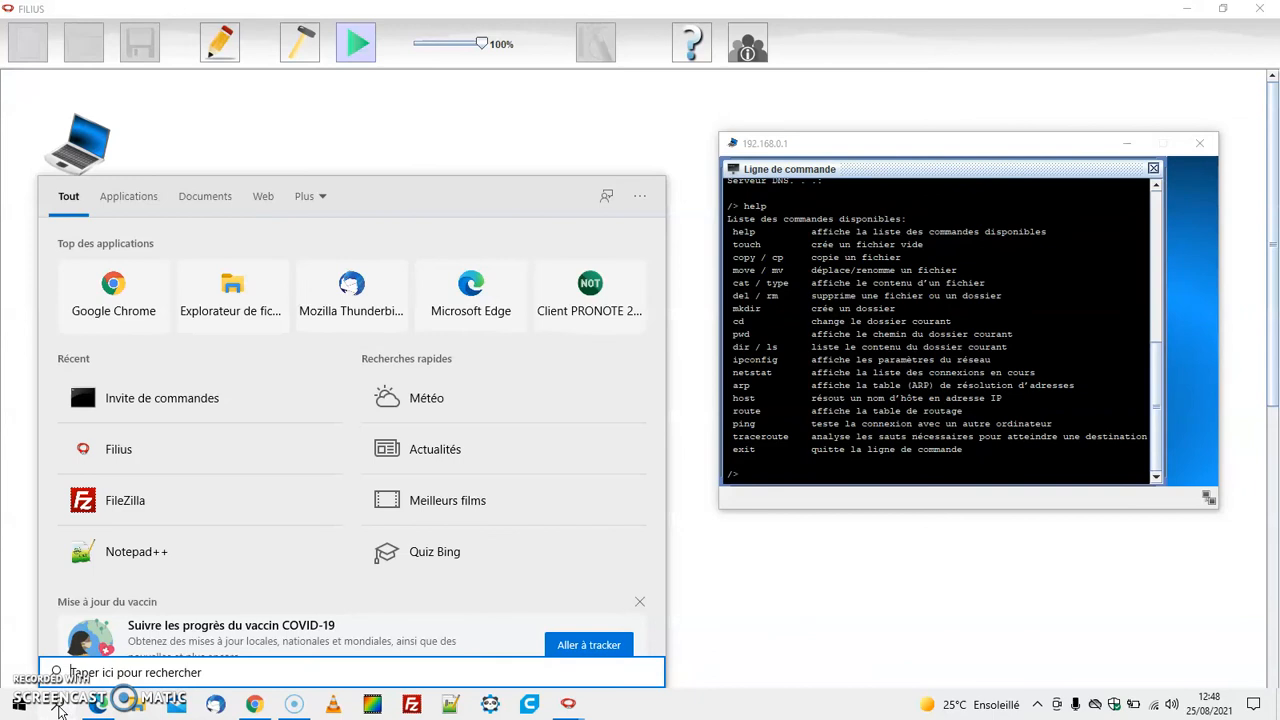
text(cmd)
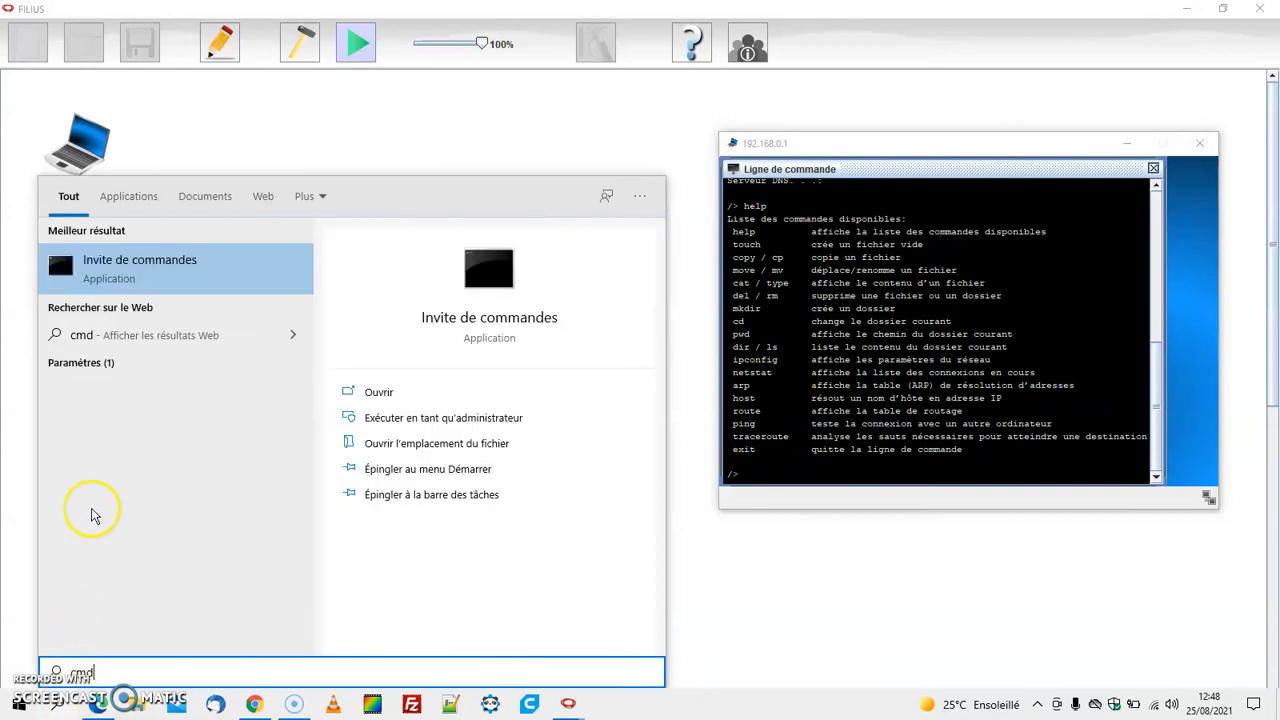
click(188, 279)
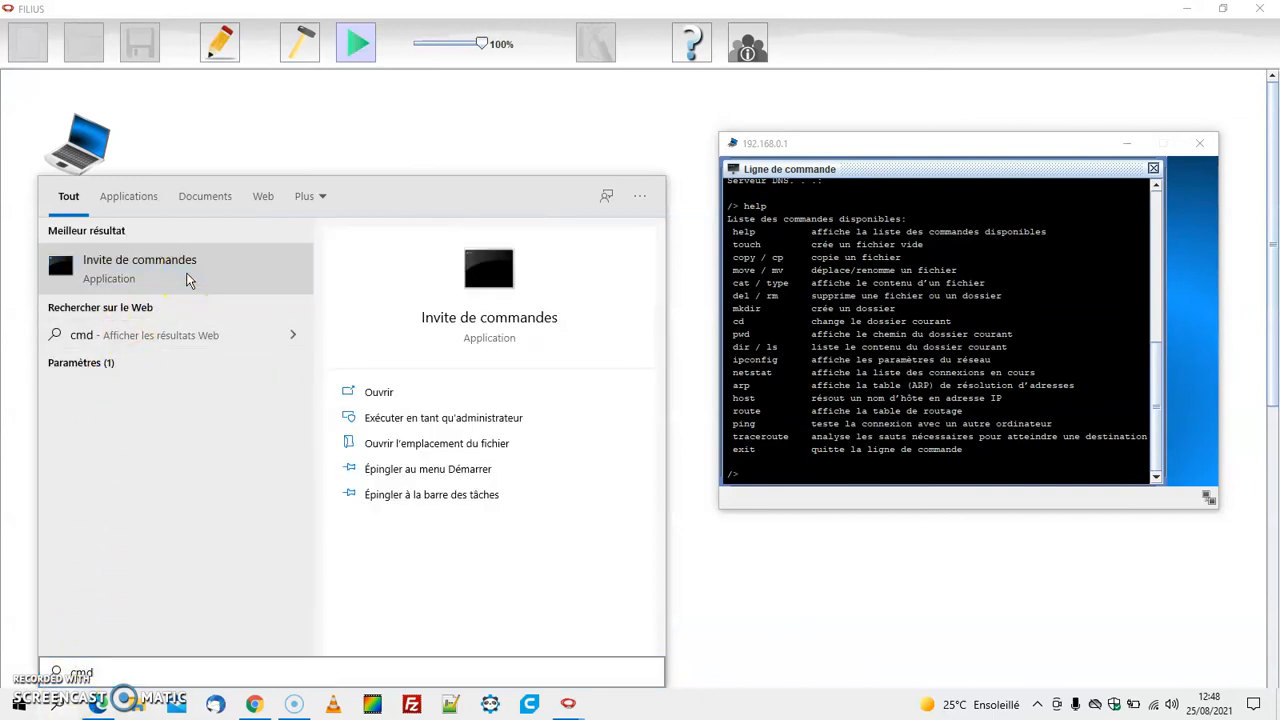
click(1199, 143)
click(858, 138)
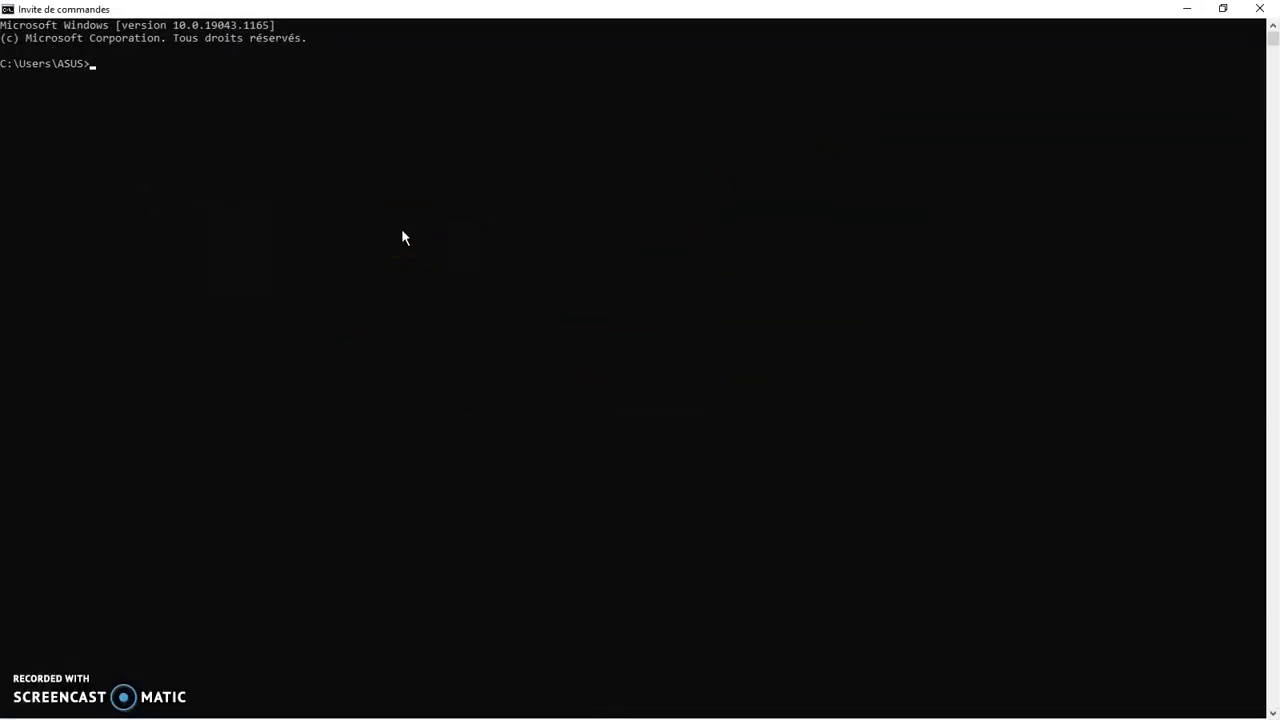
click(1259, 8)
Search Windows for cmd, open the real computer's command prompt (Invite de commandes), and maximize it.
mouse_move(100, 712)
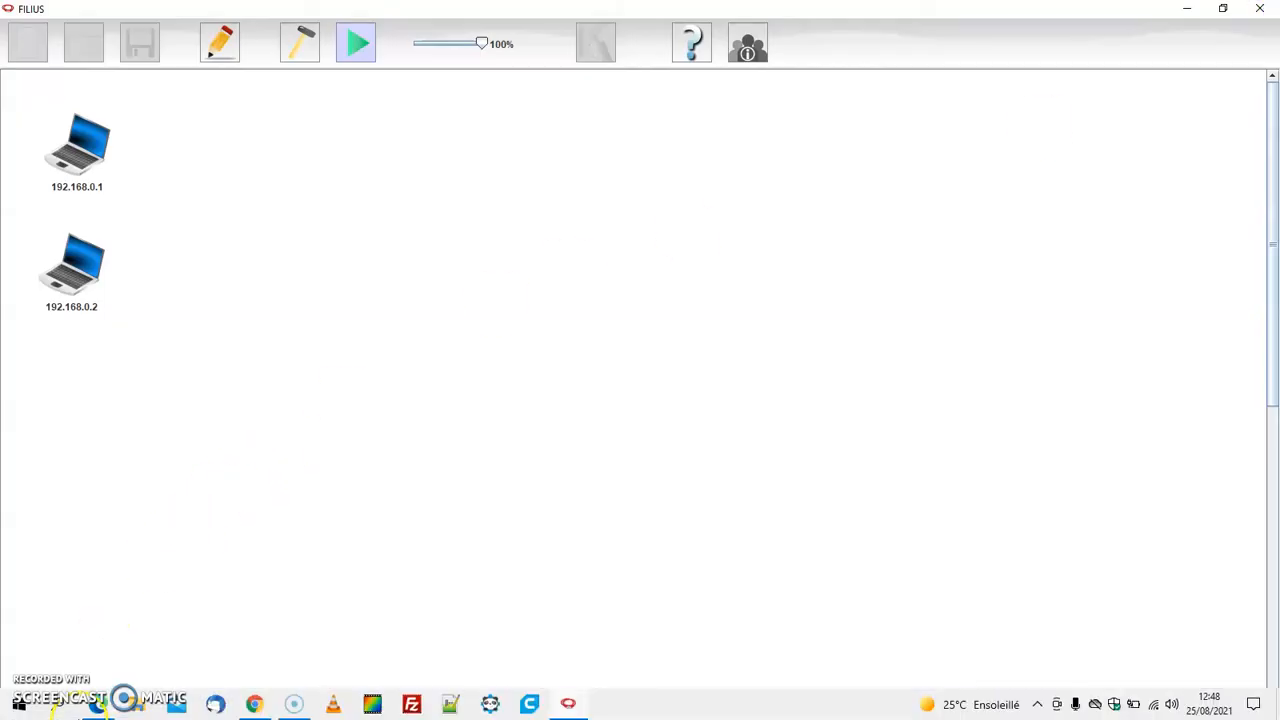
click(57, 708)
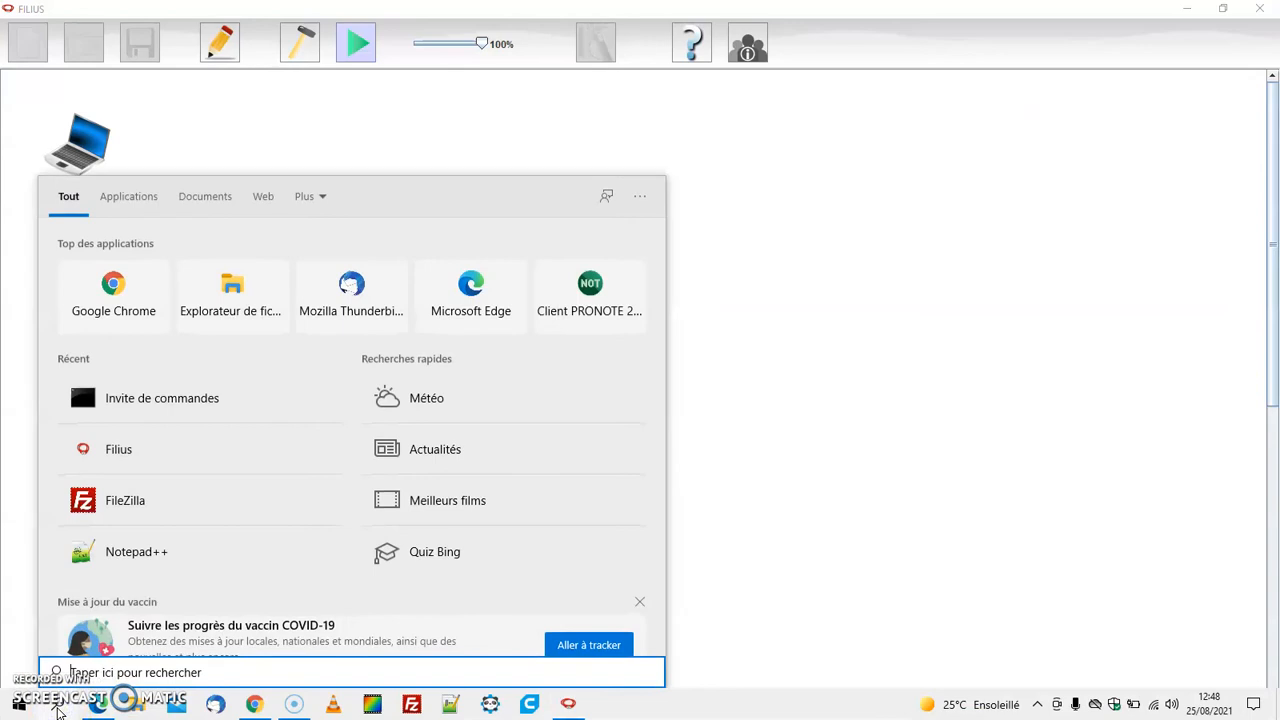
text(cmd)
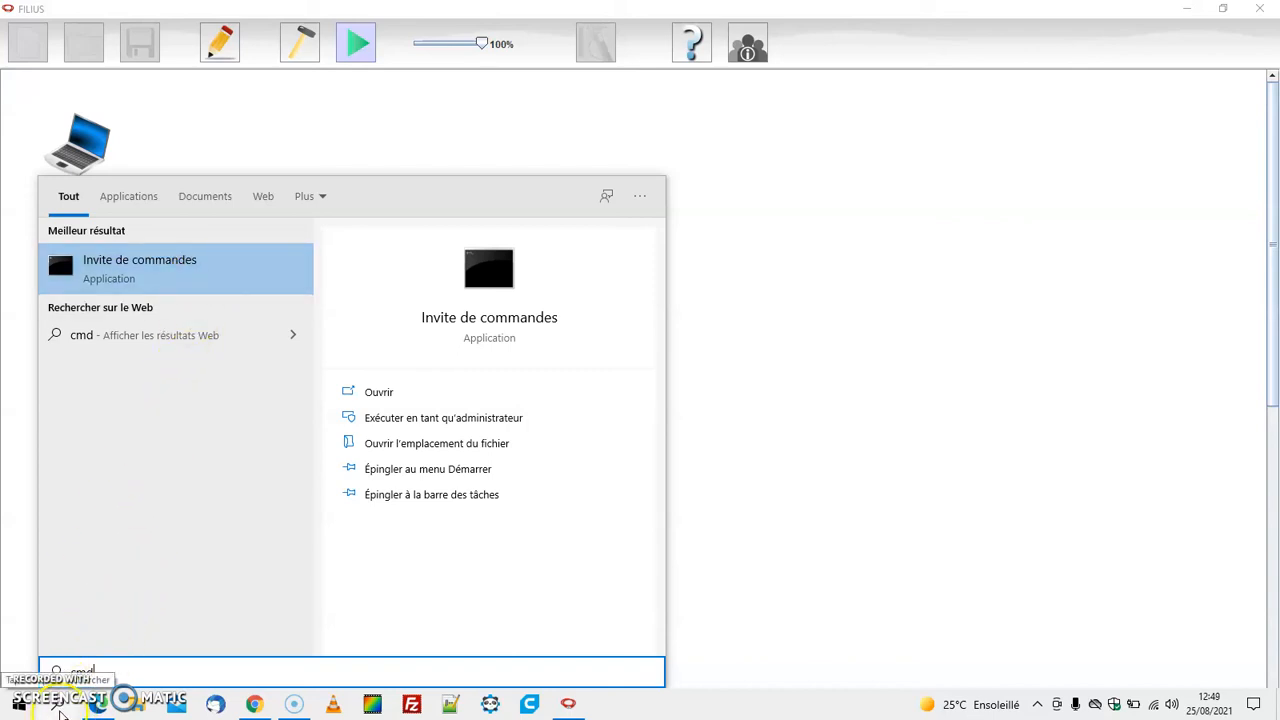
click(215, 275)
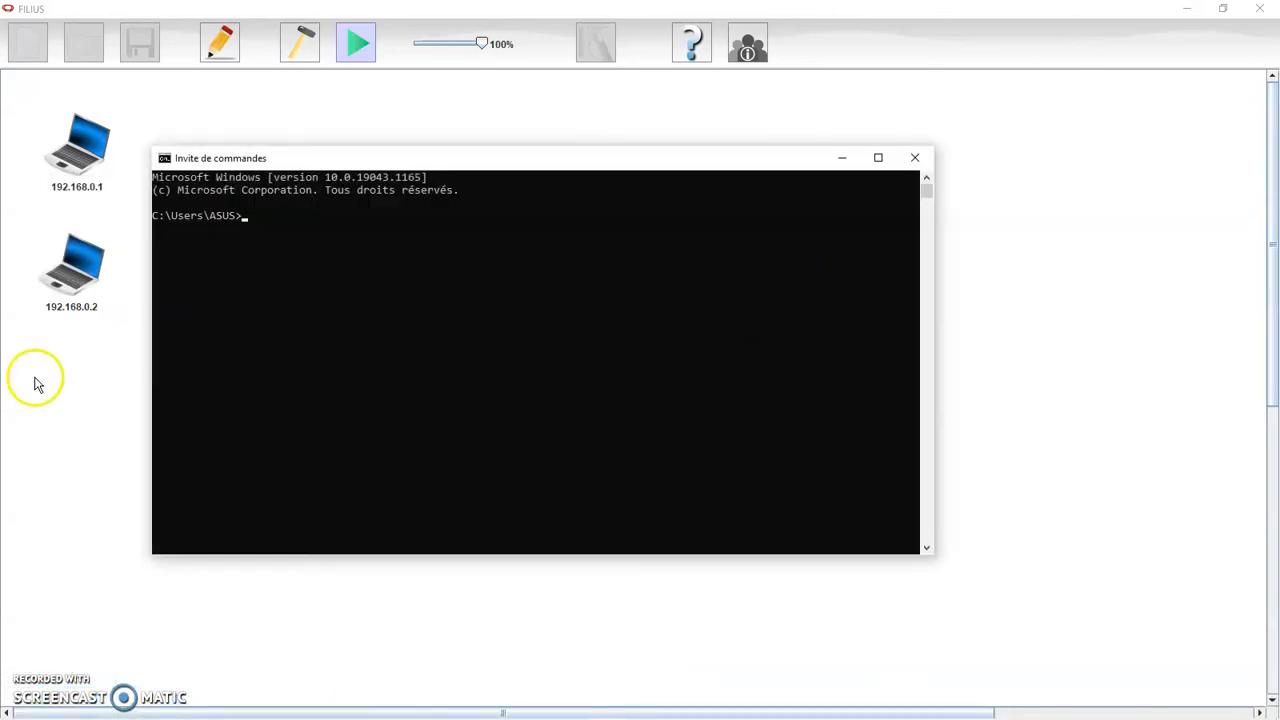
click(878, 160)
Run ipconfig/all in the Windows command prompt to list the computer's full network configuration.
text(ipconfig)
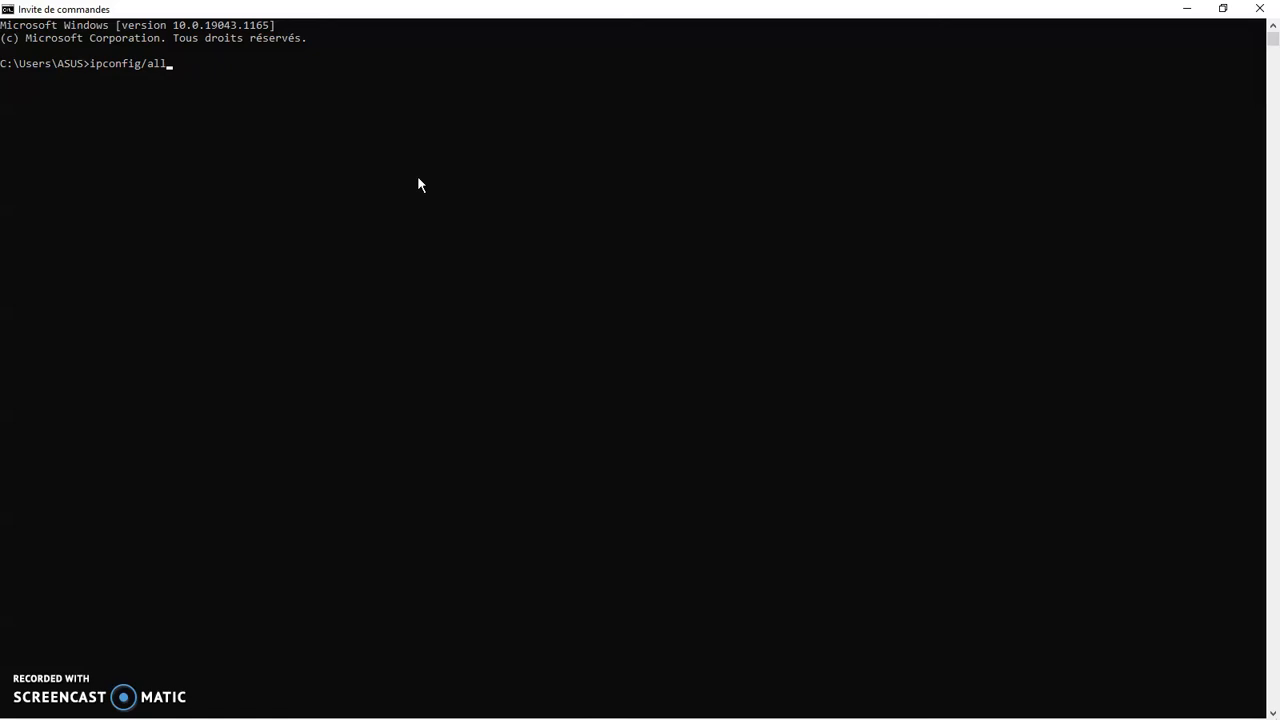
text(/all)
key(Return)
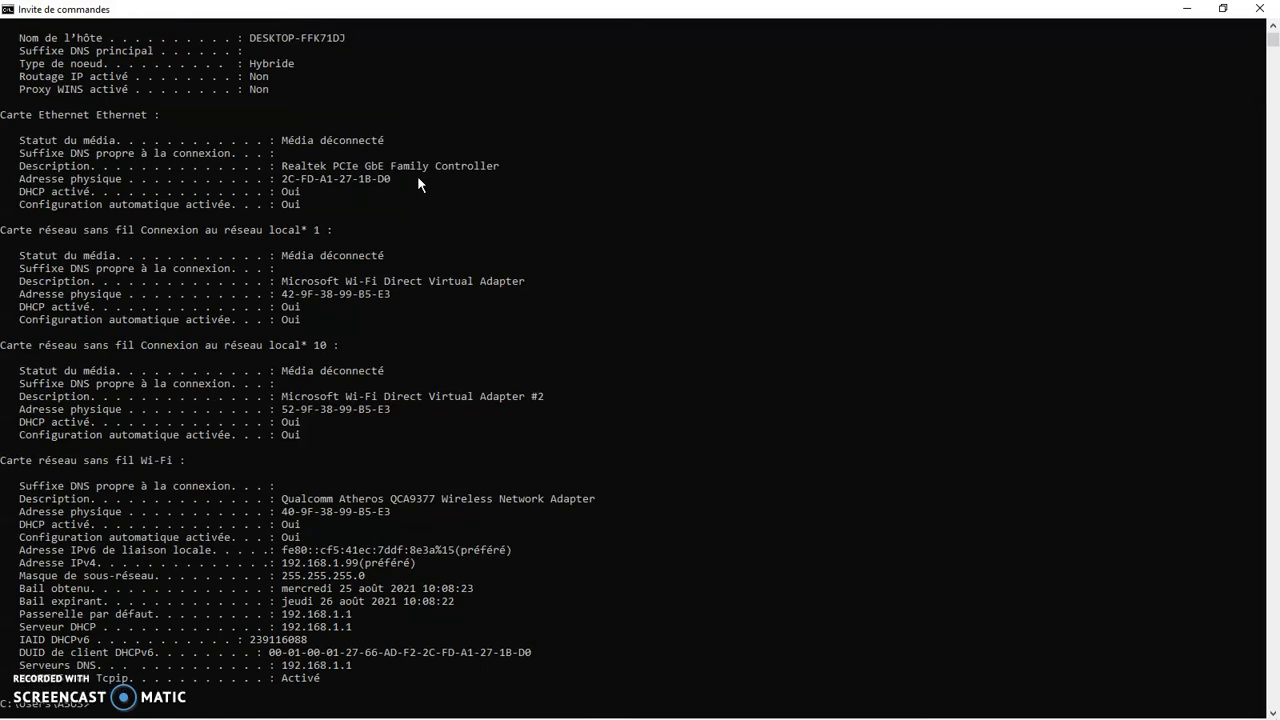
Close the Windows command prompt and reopen it by searching Windows for cmd.
scroll(417, 175, up, 2)
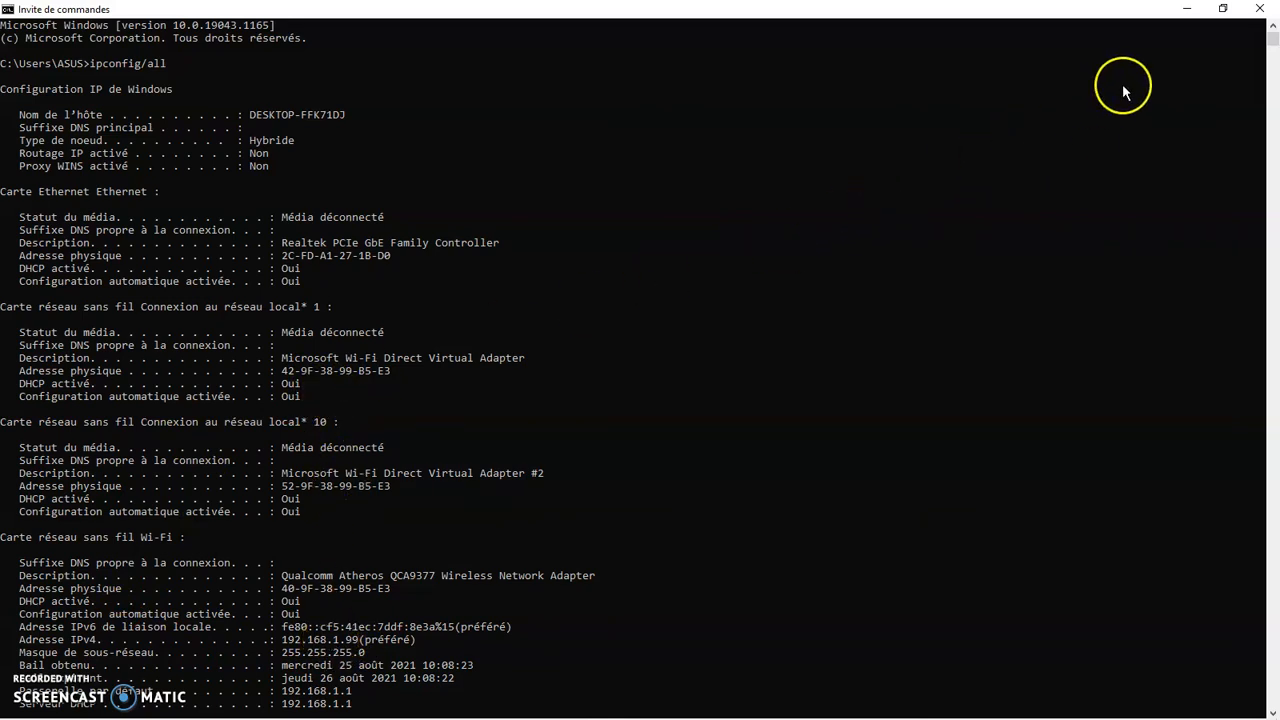
click(1255, 14)
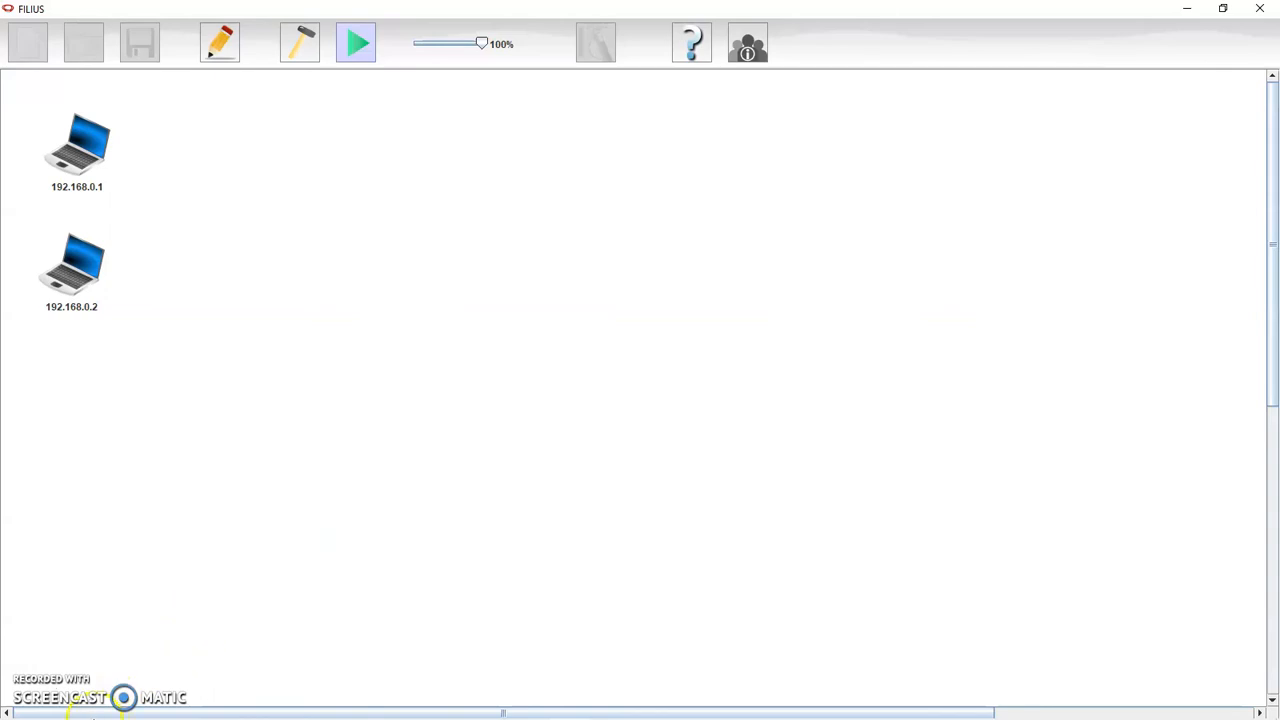
click(62, 708)
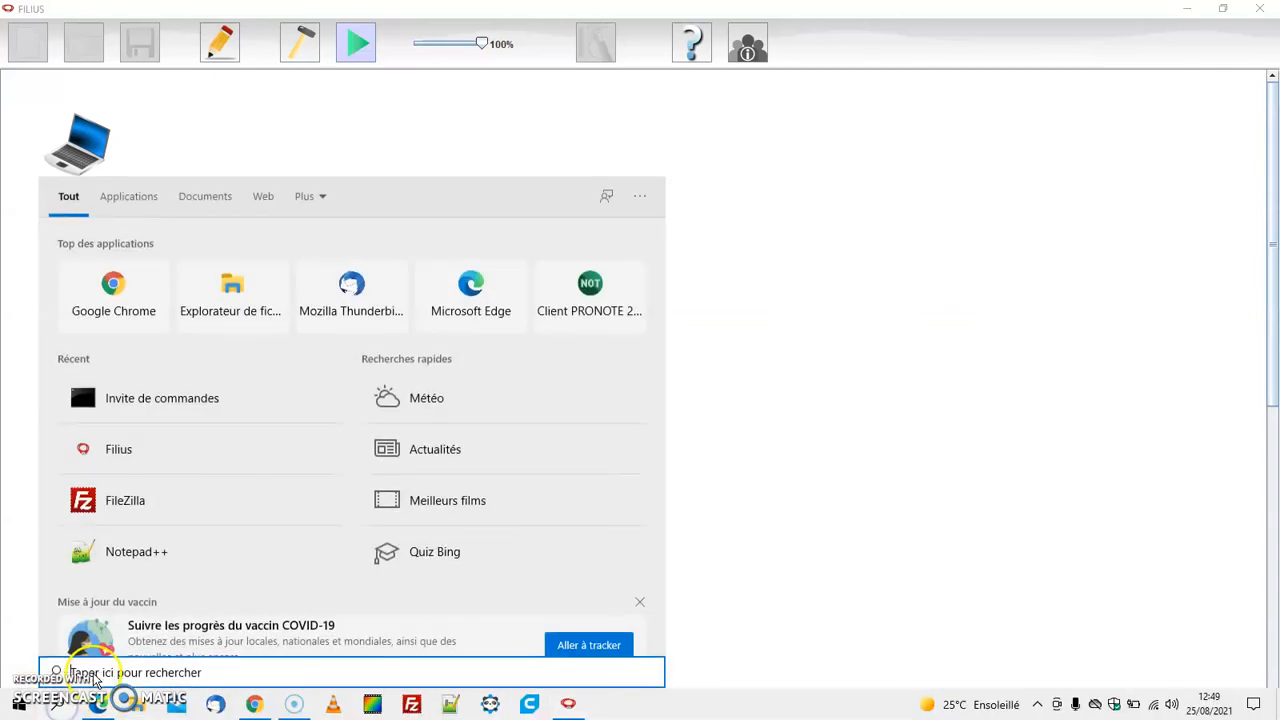
text(cmd)
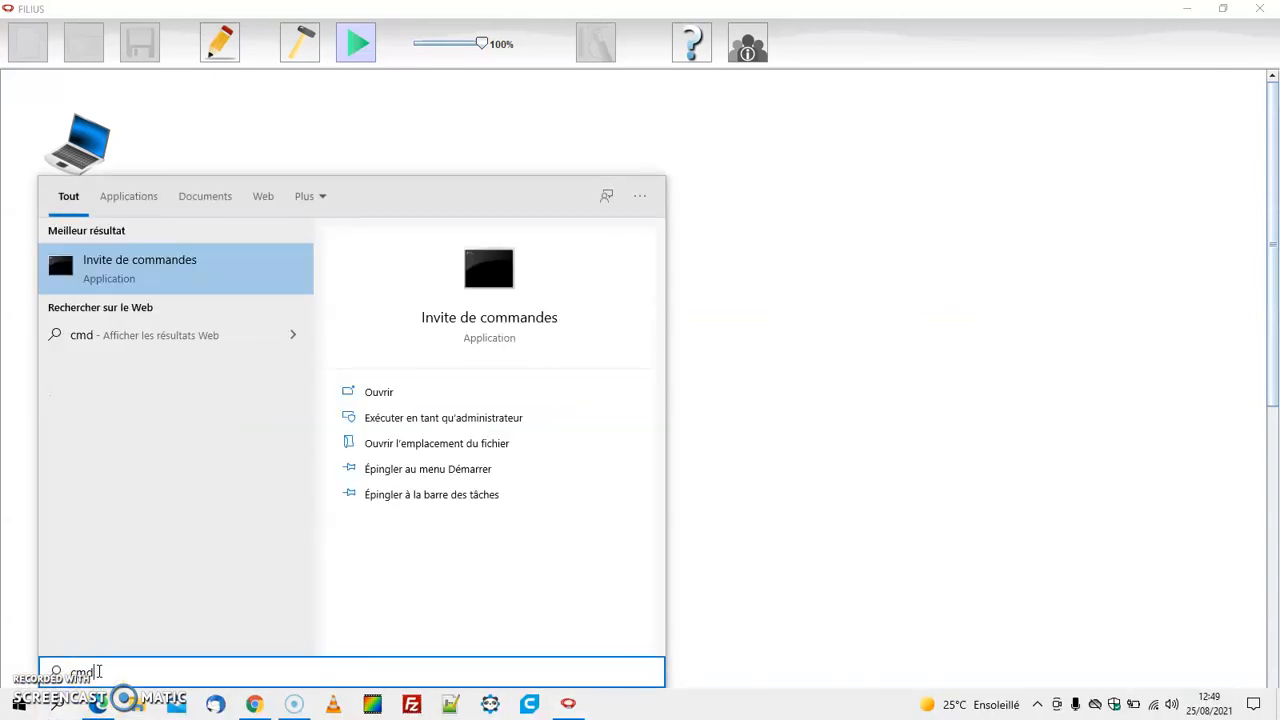
click(187, 285)
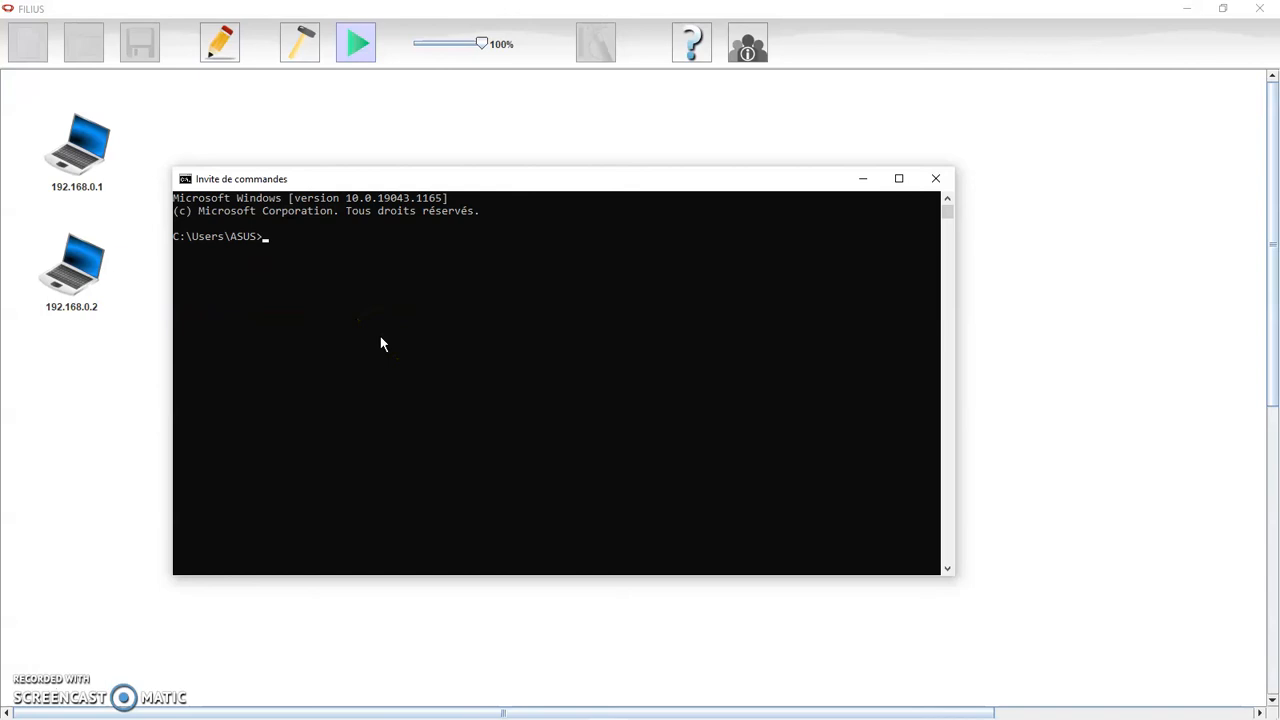
Run ipconfig/all in the Windows command prompt, maximize it to review the output from the beginning, and close it.
text(ipconfig/all)
key(Return)
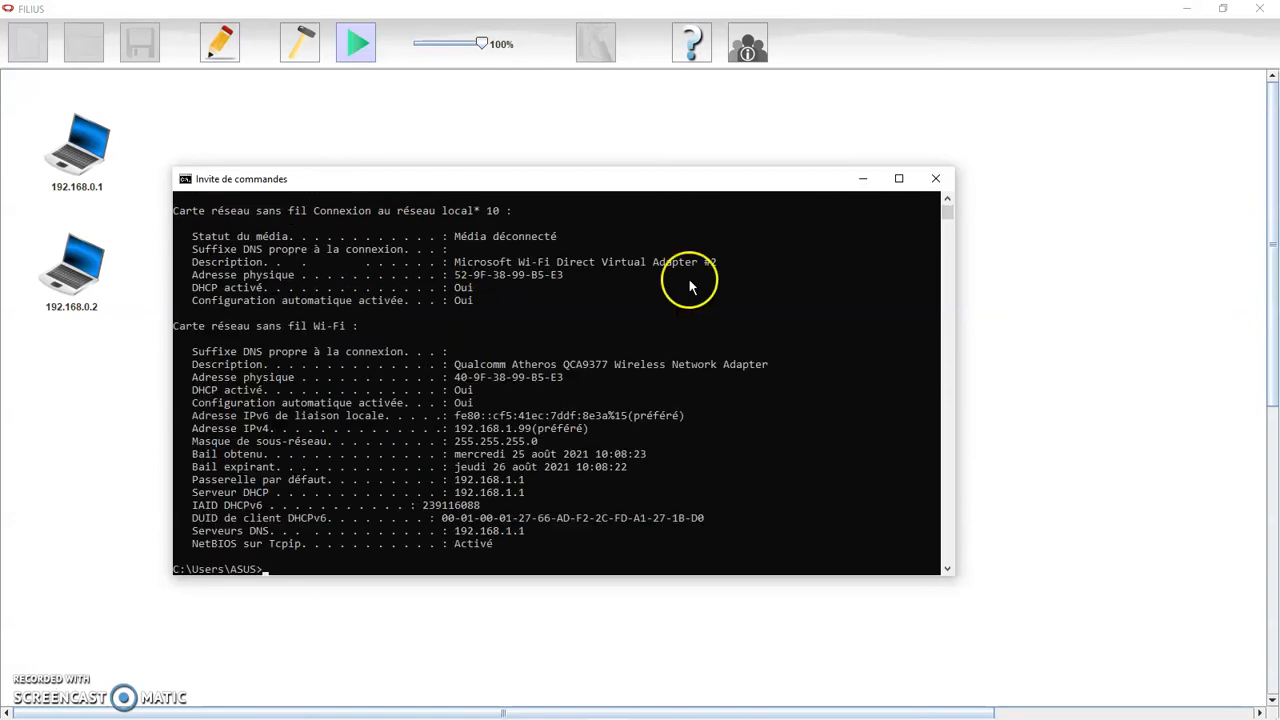
click(899, 178)
scroll(858, 264, up, 10)
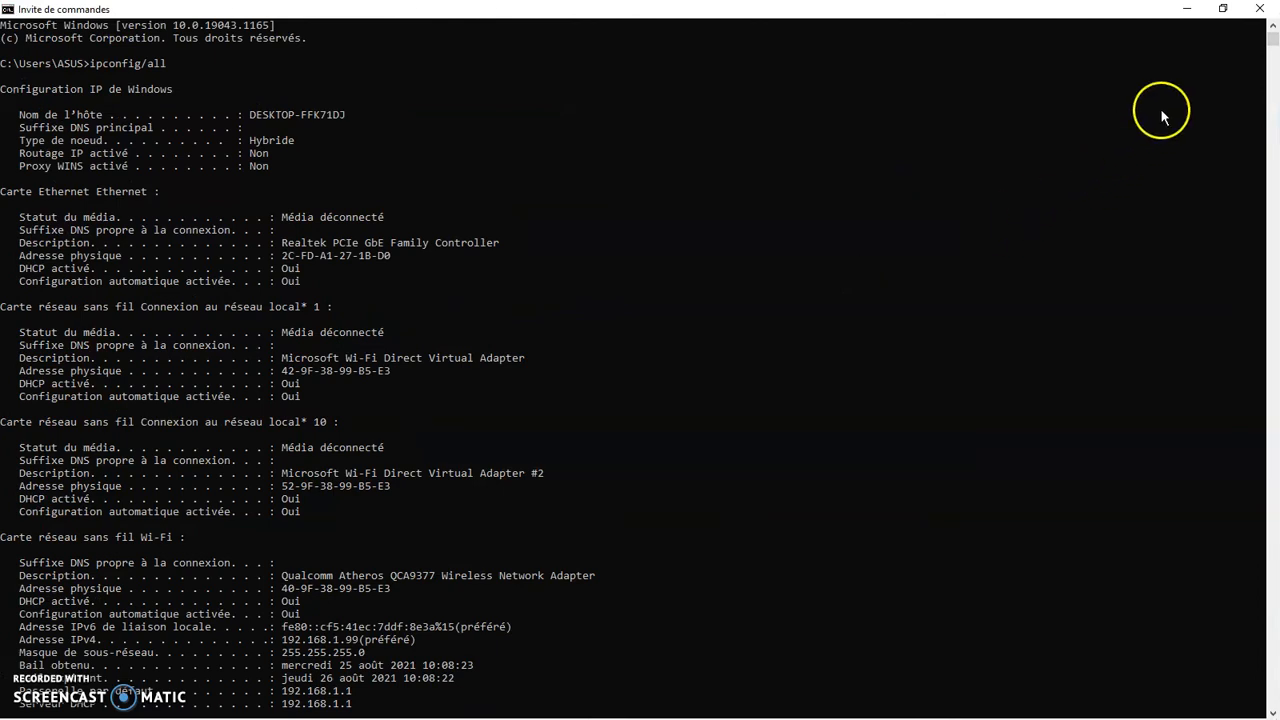
click(1260, 8)
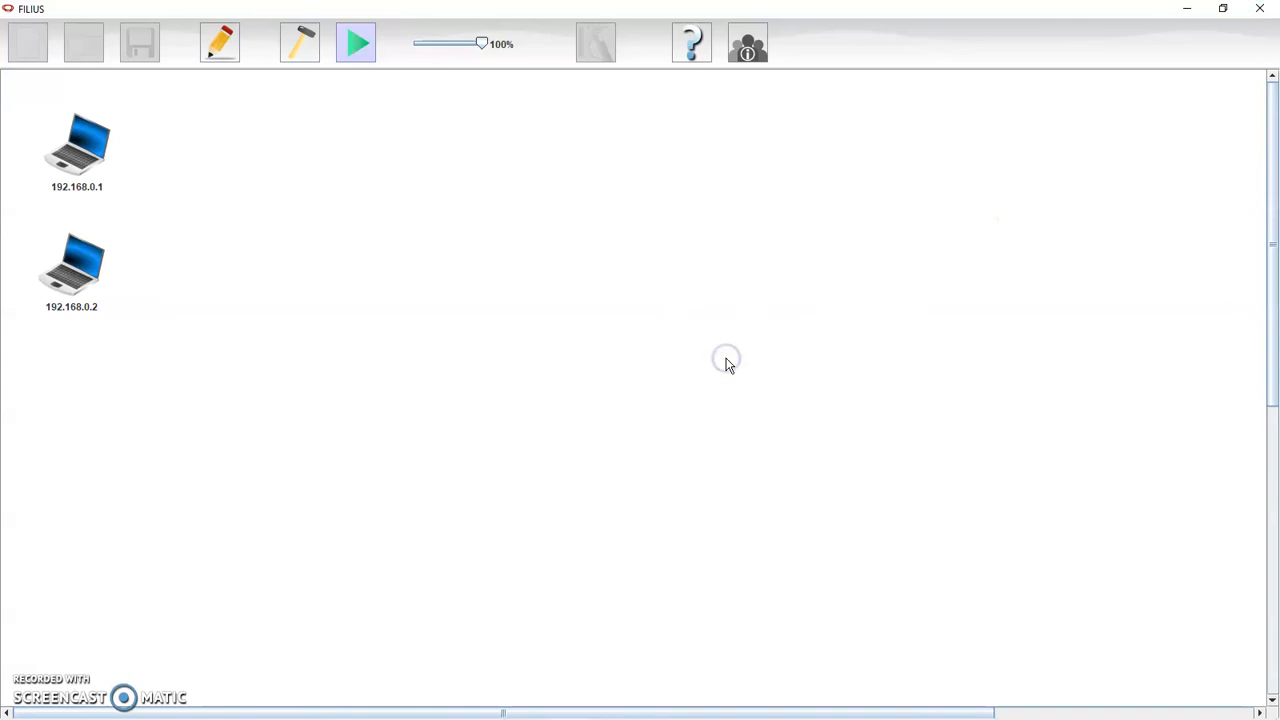
Reopen the command line on simulated laptop 192.168.0.1, run ipconfig to review its network settings, and close the laptop's desktop.
click(88, 158)
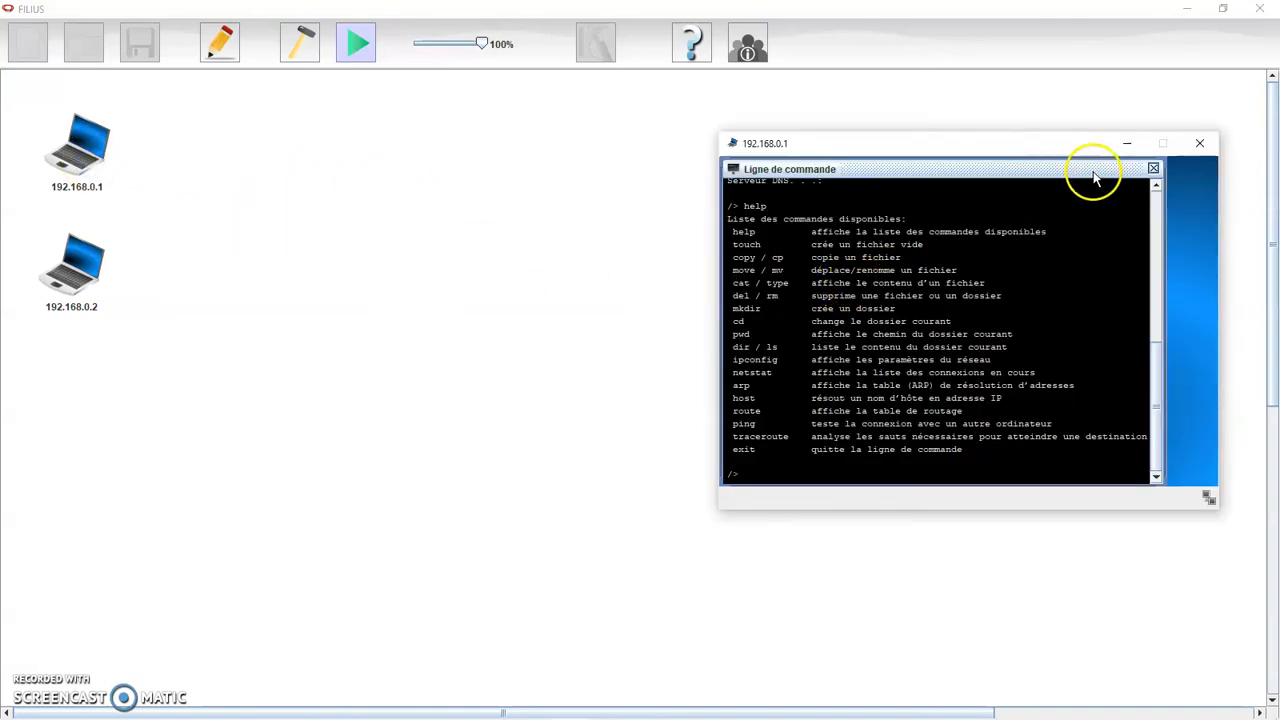
click(1153, 168)
click(885, 204)
click(784, 467)
text(ip)
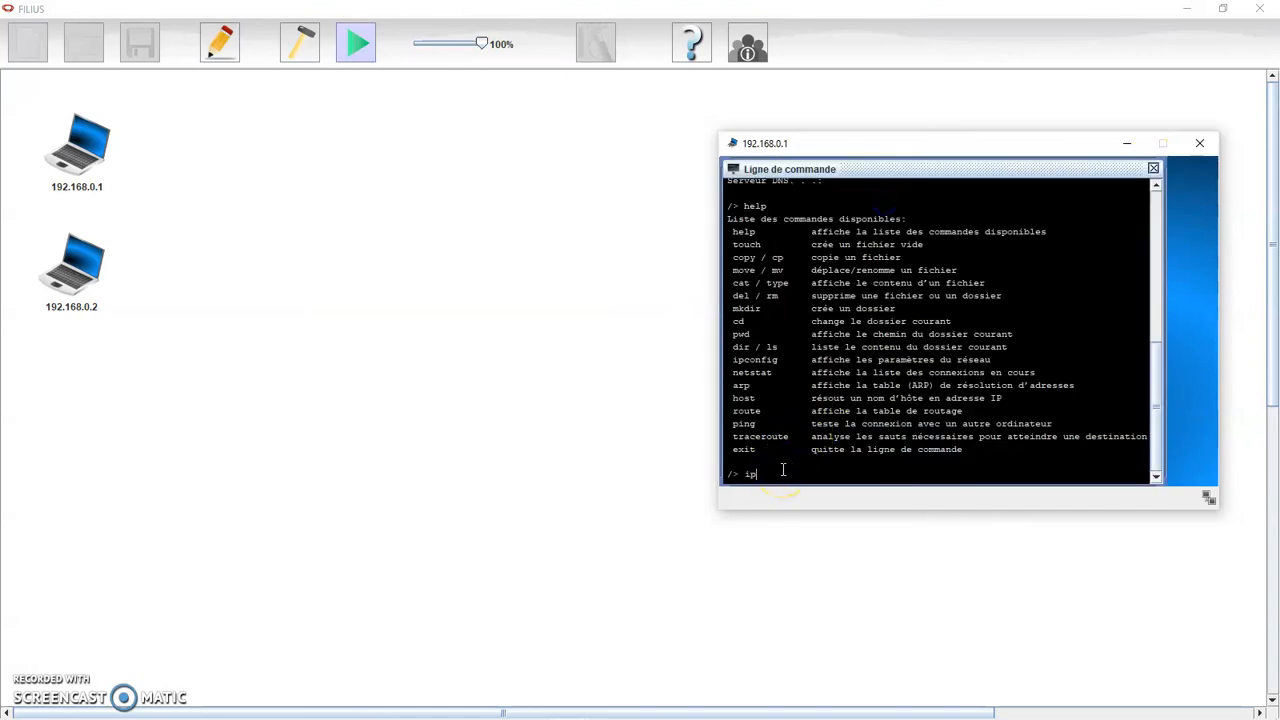
text(config)
key(Return)
click(955, 421)
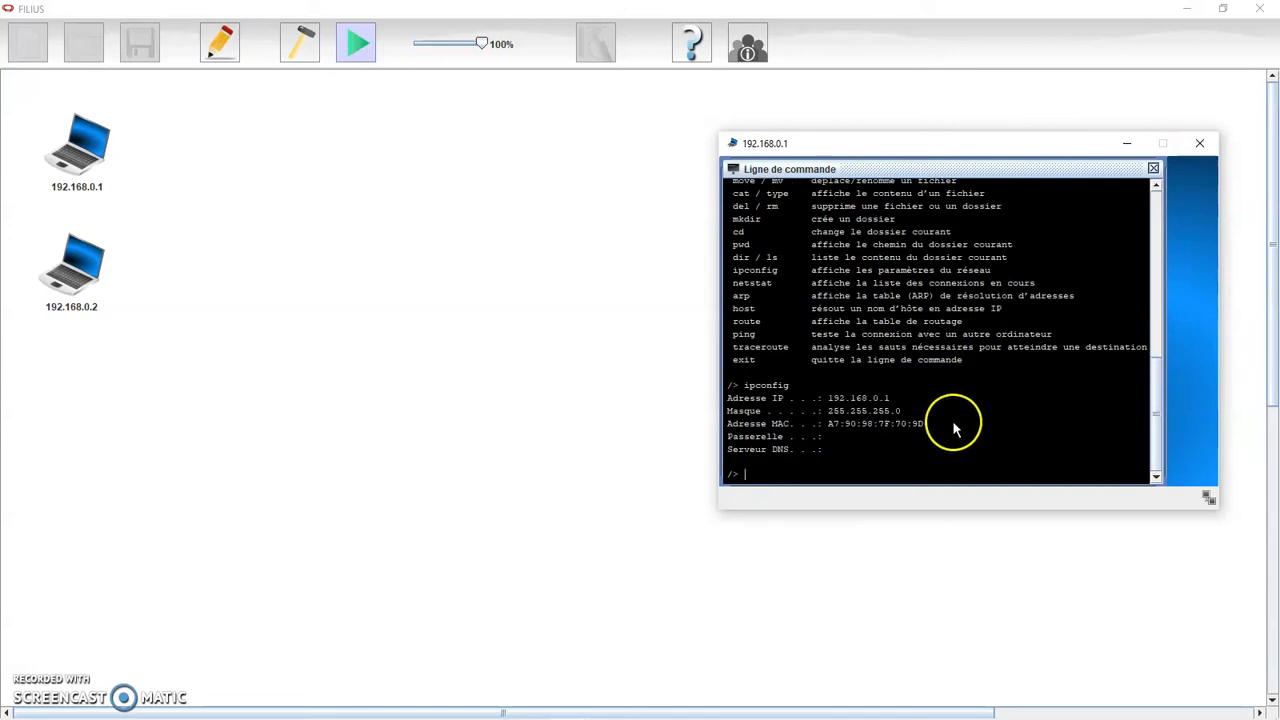
scroll(955, 421, up, 1)
scroll(955, 421, up, 4)
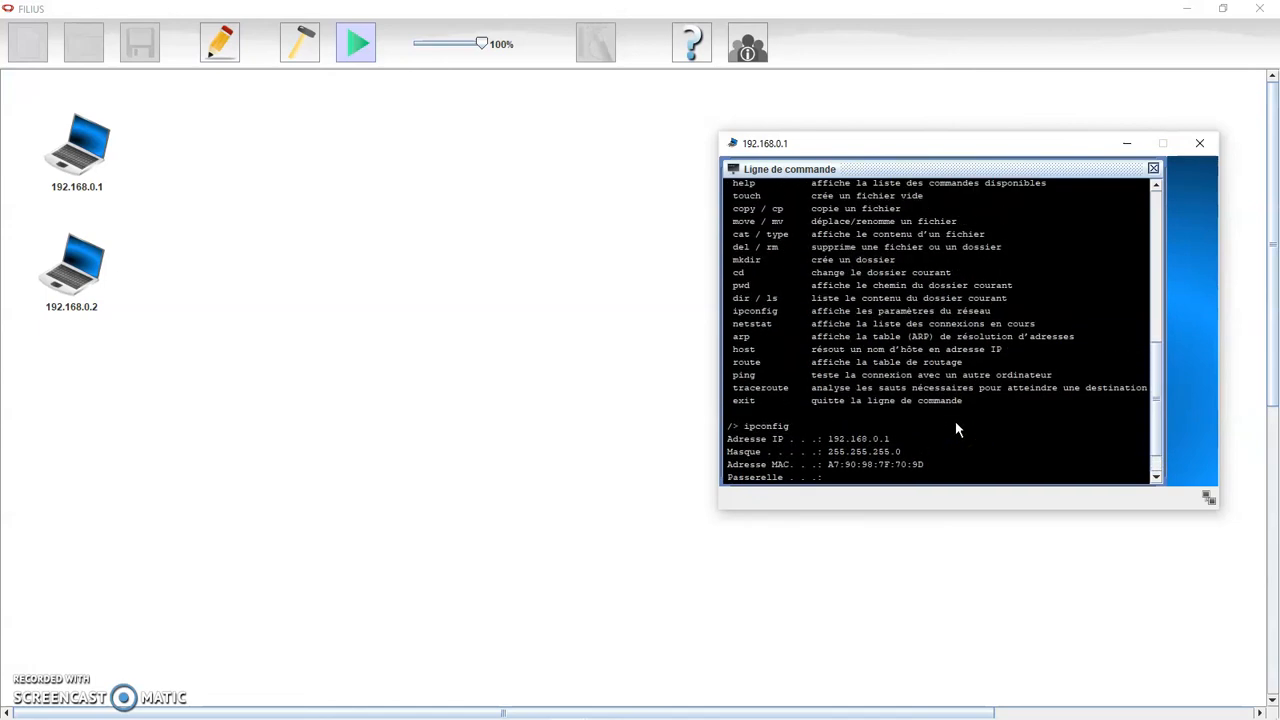
click(1200, 143)
Switch to design mode and open the configuration of laptop 192.168.0.1.
click(302, 52)
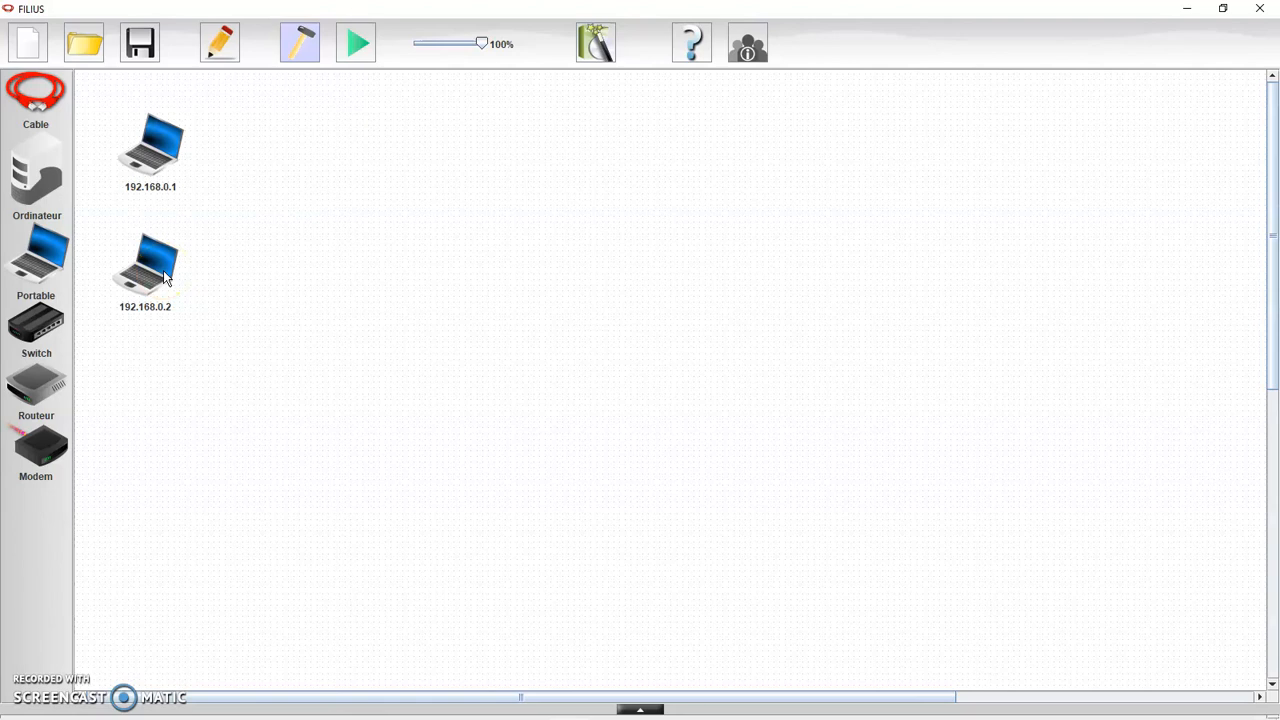
click(150, 170)
click(150, 170)
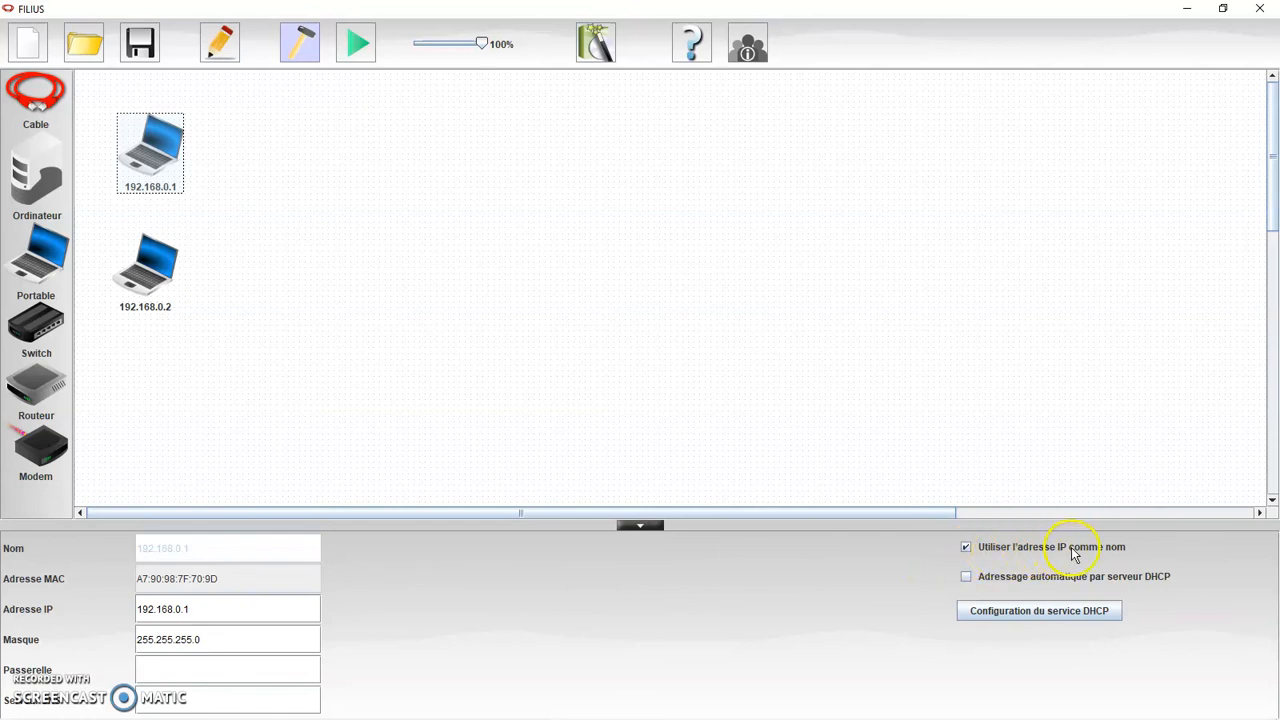
Turn off the option to use the IP address as the laptop's name, then turn it back on.
click(966, 547)
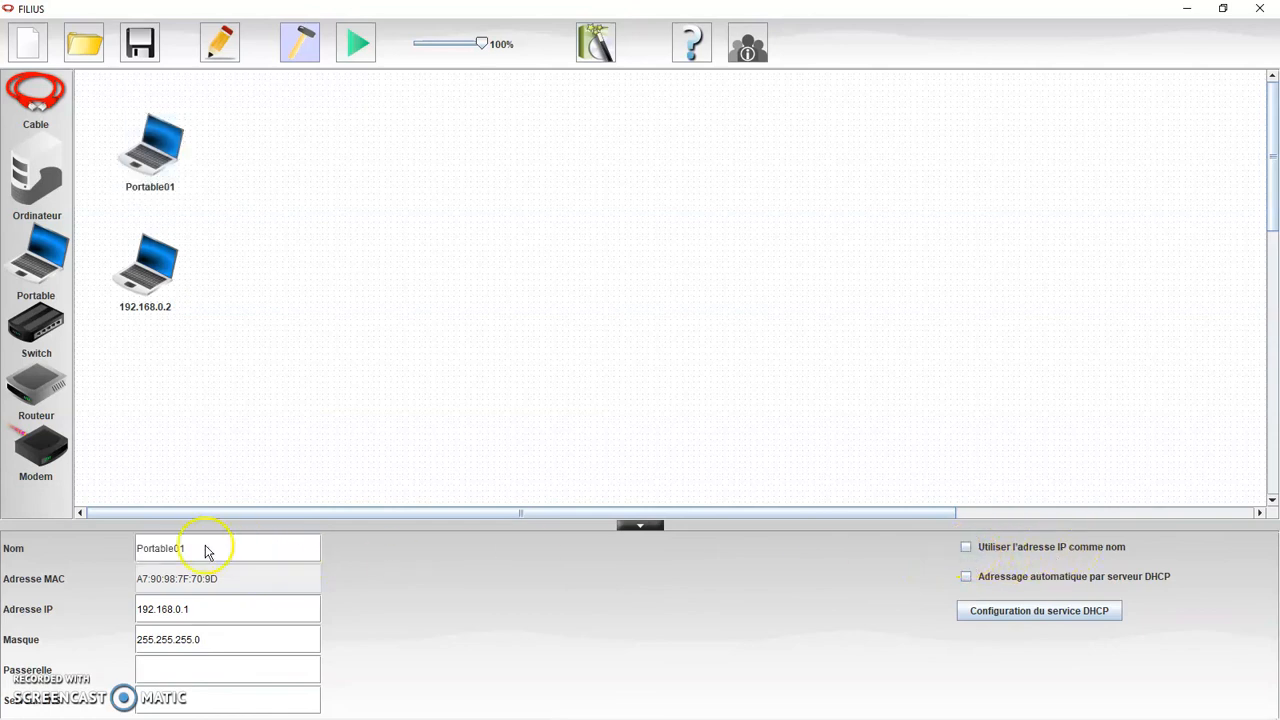
click(966, 547)
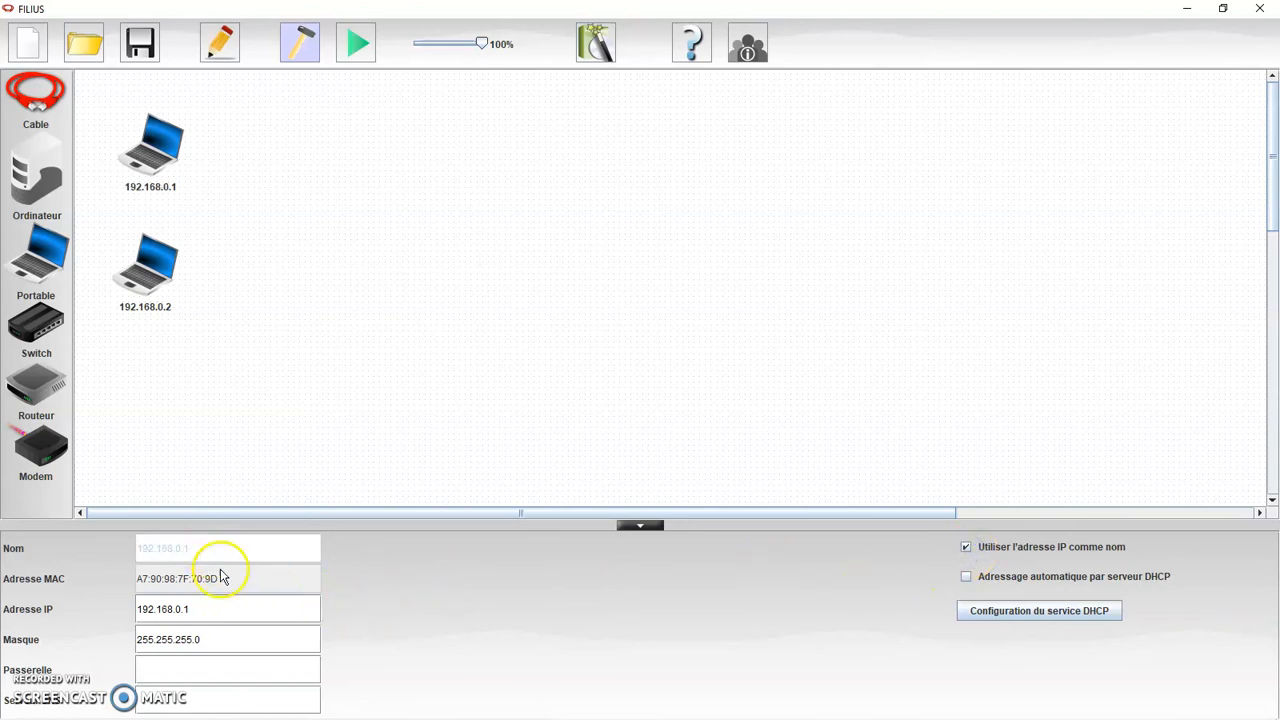